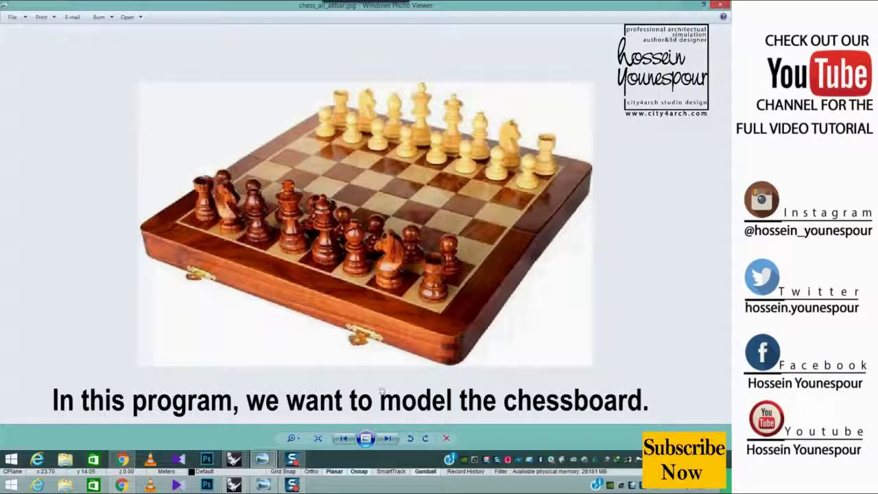
Switch to Rhinoceros and draw a 2 by 2 m rectangle near the origin in the maximized Top view.
{"action": "left_click", "coordinate": [234, 458]}
{"action": "left_click", "coordinate": [308, 405]}
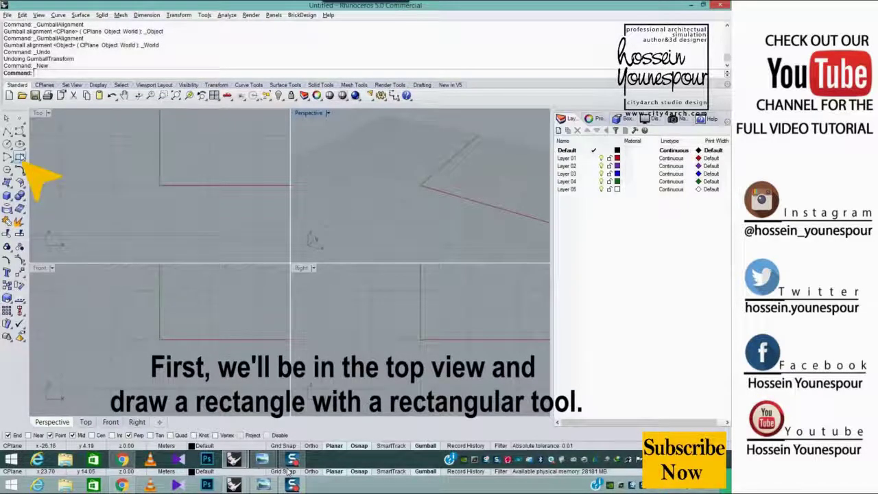
{"action": "double_click", "coordinate": [41, 114]}
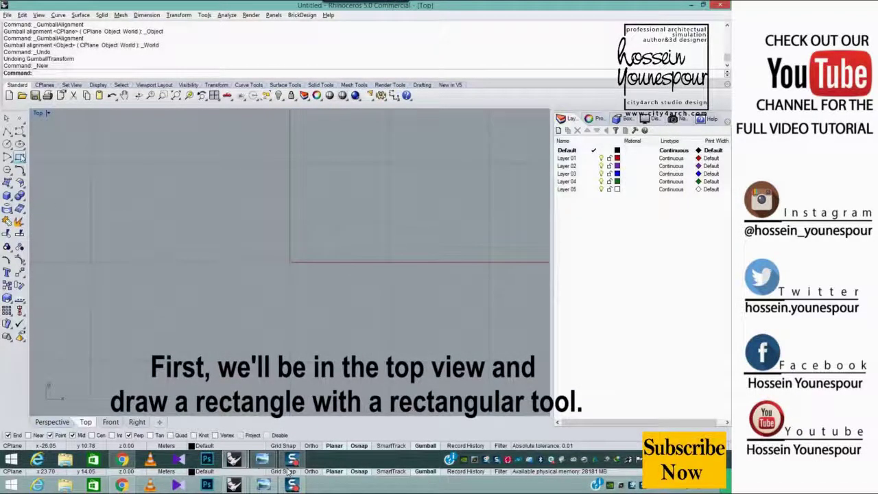
{"action": "left_click", "coordinate": [20, 157]}
{"action": "left_click", "coordinate": [309, 242]}
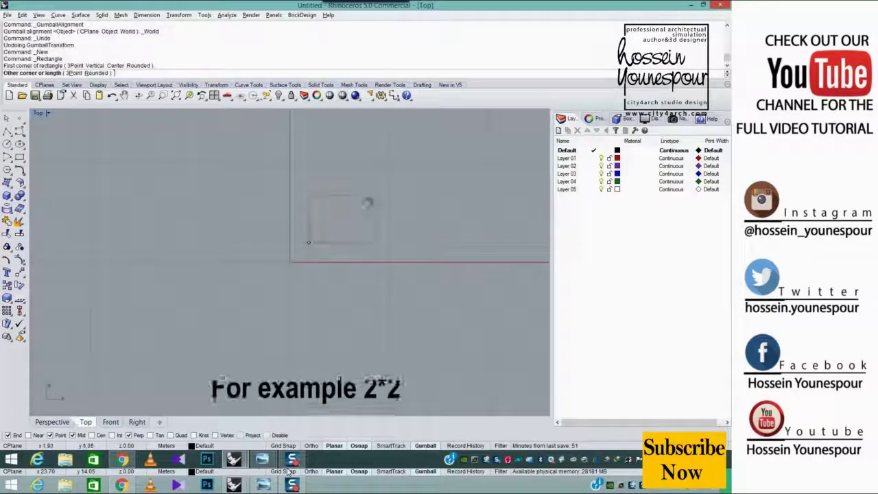
{"action": "type", "text": "2"}
{"action": "key", "text": "Return"}
{"action": "type", "text": "2"}
{"action": "key", "text": "Return"}
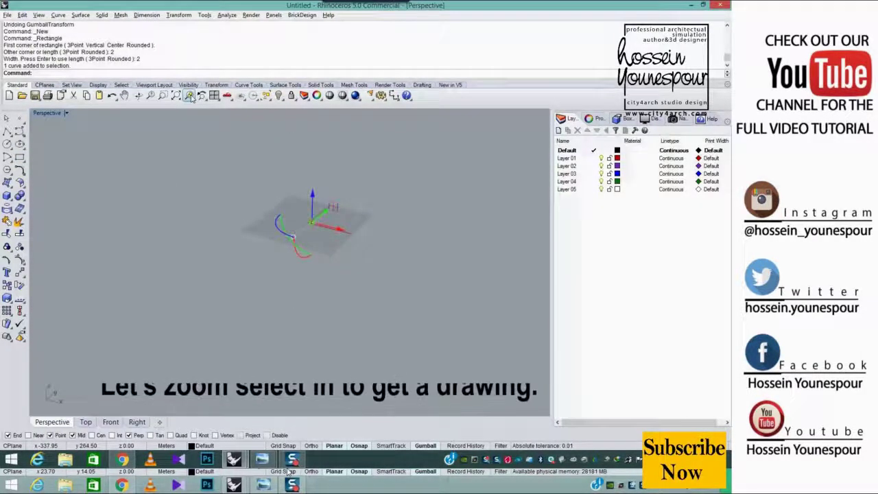
Extrude the square outline into a solid slab 0.2 m thick.
{"action": "left_click", "coordinate": [190, 96]}
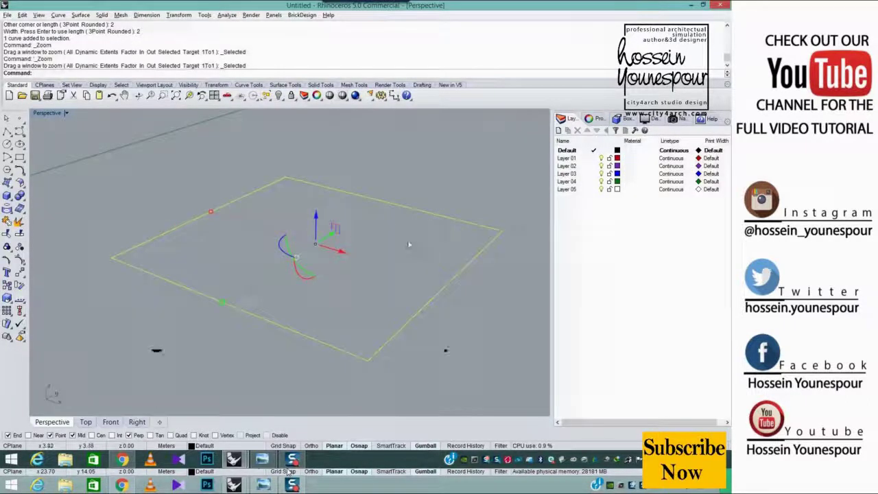
{"action": "middle_click", "coordinate": [396, 249]}
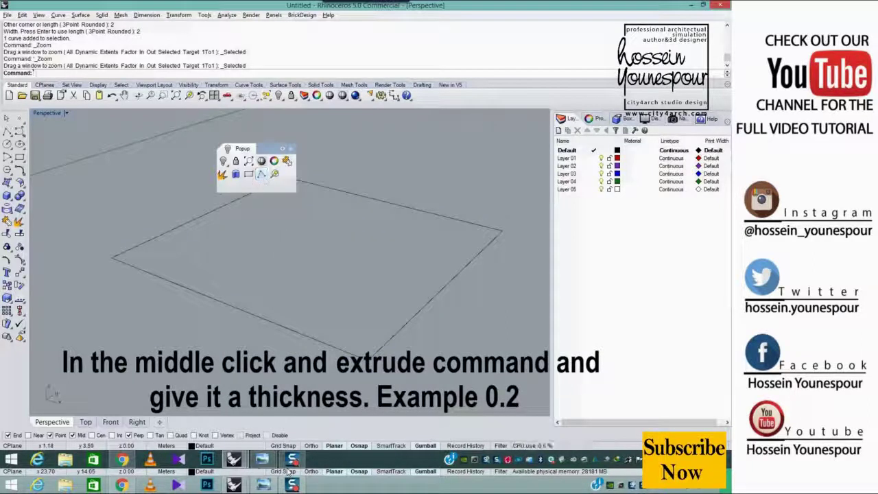
{"action": "left_click", "coordinate": [248, 195]}
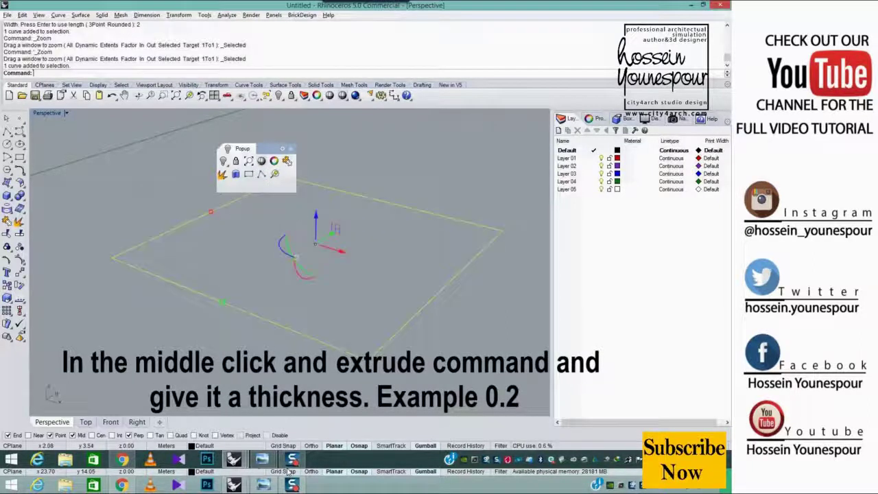
{"action": "left_click", "coordinate": [236, 174]}
{"action": "type", "text": ".2"}
{"action": "key", "text": "Return"}
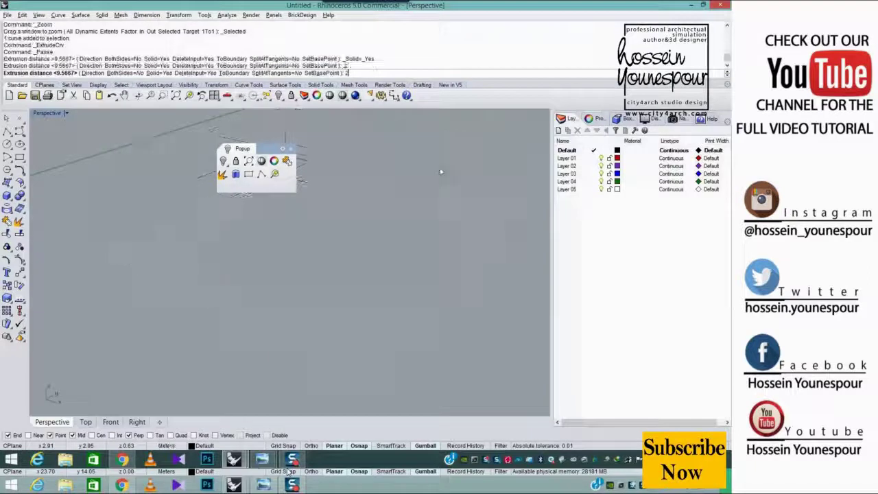
Set the Perspective view's display mode to Shaded.
{"action": "right_click_drag", "start_coordinate": [441, 169], "coordinate": [365, 265]}
{"action": "left_click", "coordinate": [48, 113]}
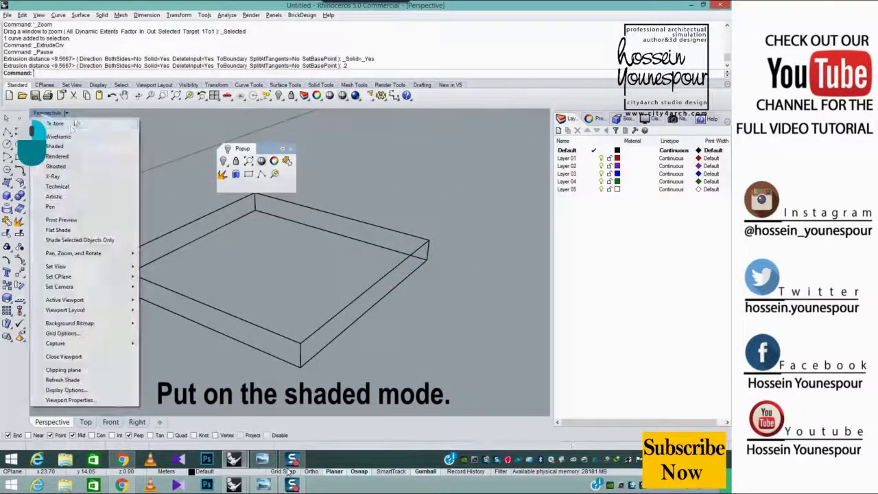
{"action": "left_click", "coordinate": [48, 128]}
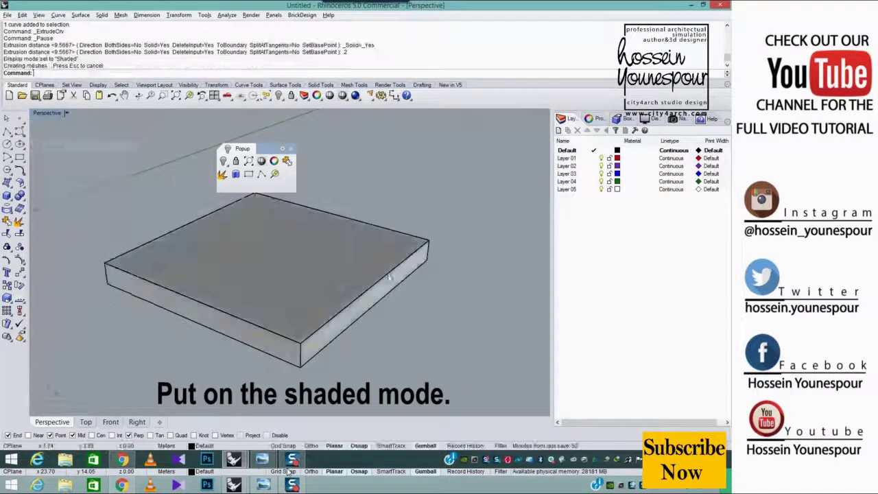
Delete Layer 03, Layer 04 and Layer 05, and rename Layer 01 as SEFID and Layer 02 as SIYAH.
{"action": "left_click", "coordinate": [571, 174]}
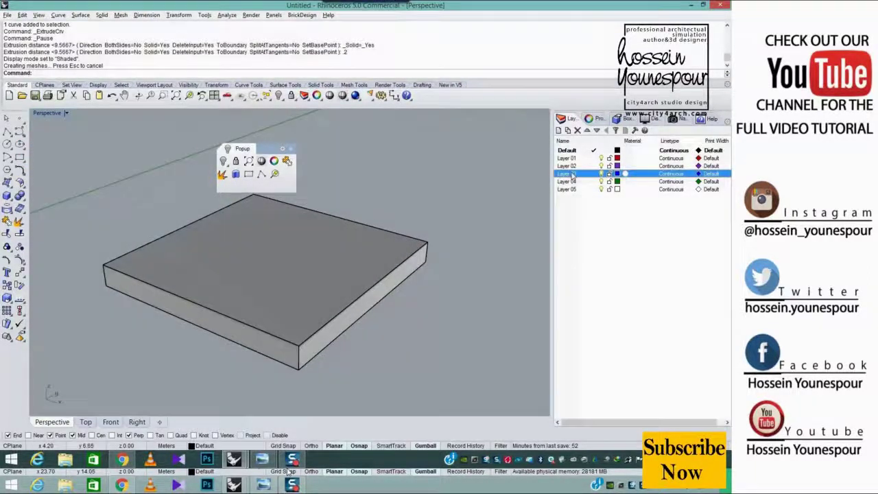
{"action": "left_click", "coordinate": [578, 130]}
{"action": "left_click", "coordinate": [573, 158]}
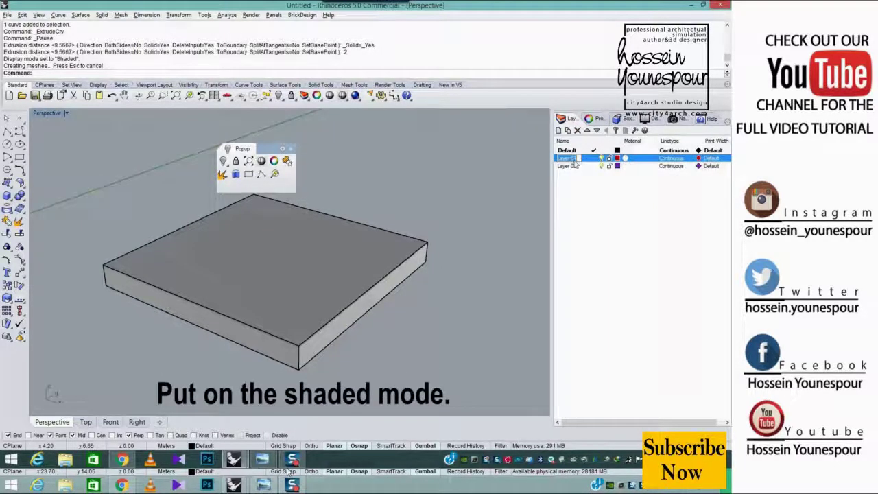
{"action": "type", "text": "سطح"}
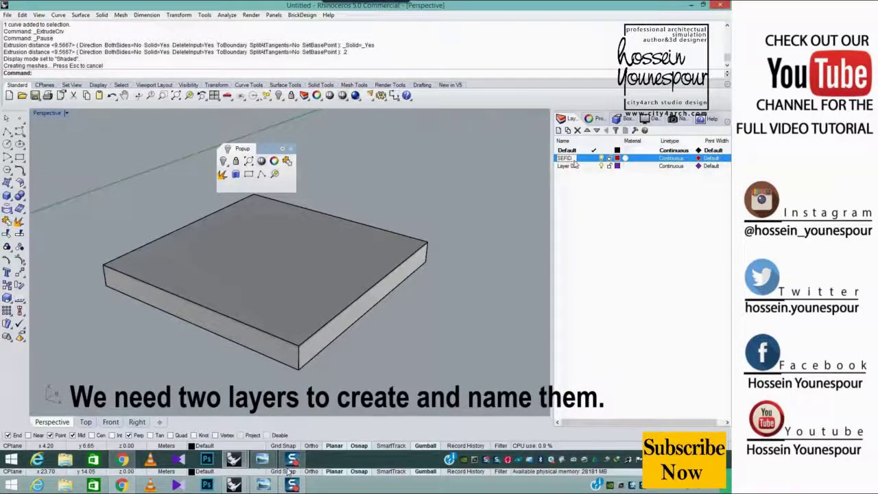
{"action": "left_click", "coordinate": [573, 166]}
{"action": "type", "text": "S"}
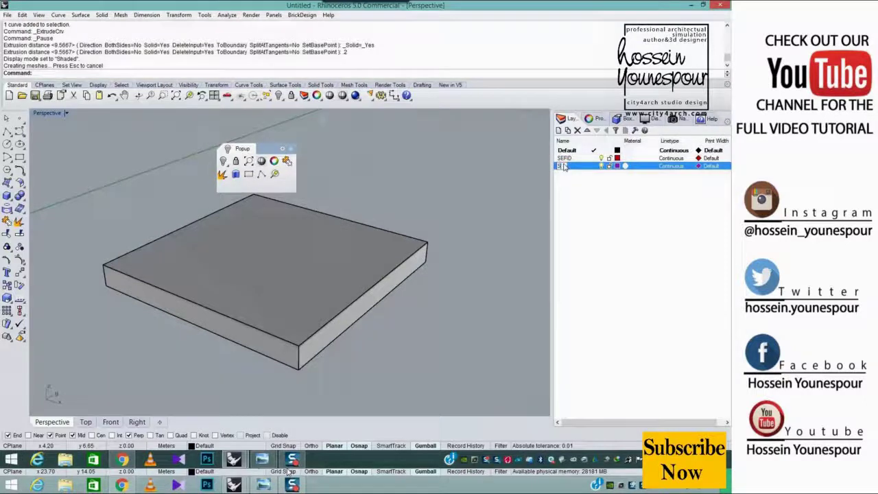
{"action": "type", "text": "IYAH"}
Set the SEFID layer colour to off-white (RGB 227, 216, 216) and the SIYAH layer colour to near-black (RGB 15, 5, 24).
{"action": "left_click", "coordinate": [624, 159]}
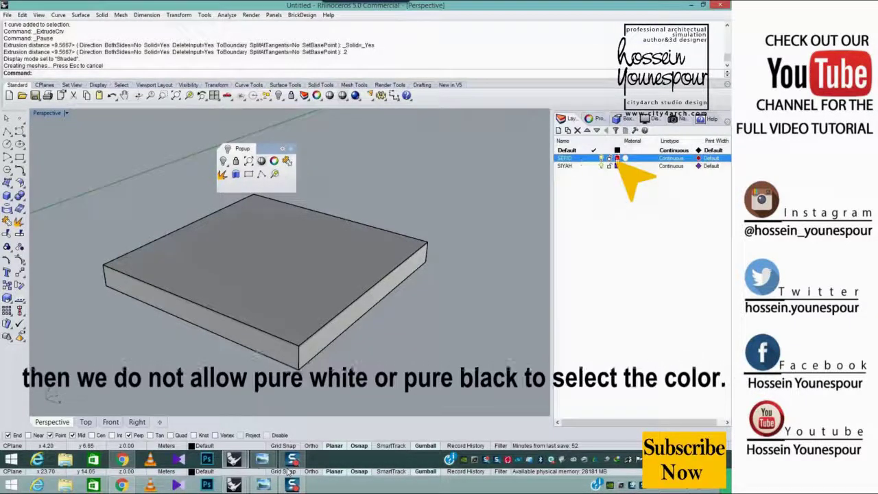
{"action": "left_click", "coordinate": [618, 158]}
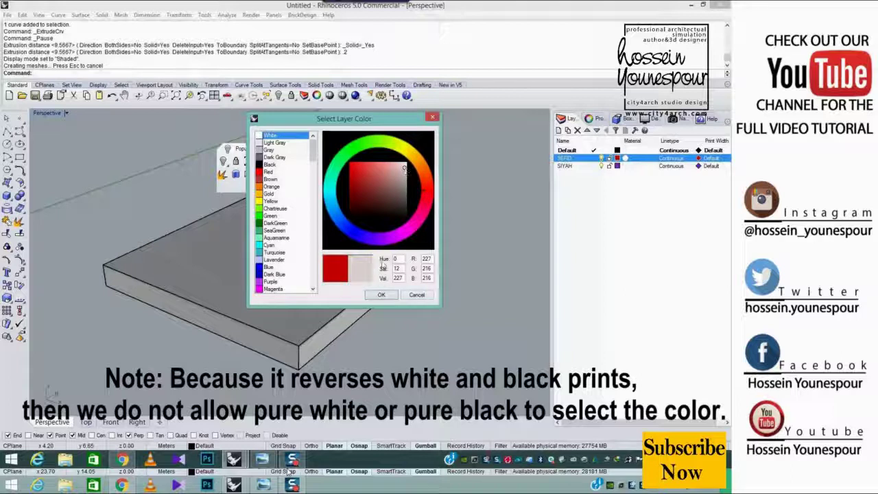
{"action": "left_click", "coordinate": [379, 295]}
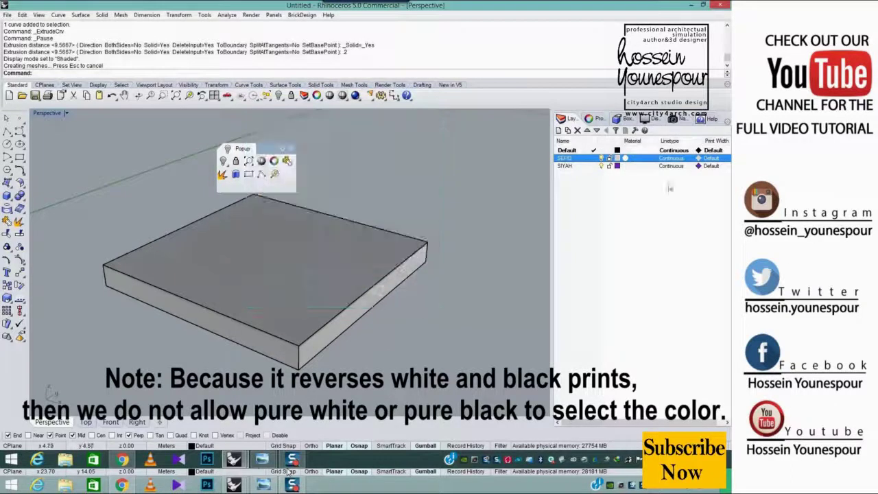
{"action": "left_click", "coordinate": [618, 166]}
{"action": "left_click", "coordinate": [359, 212]}
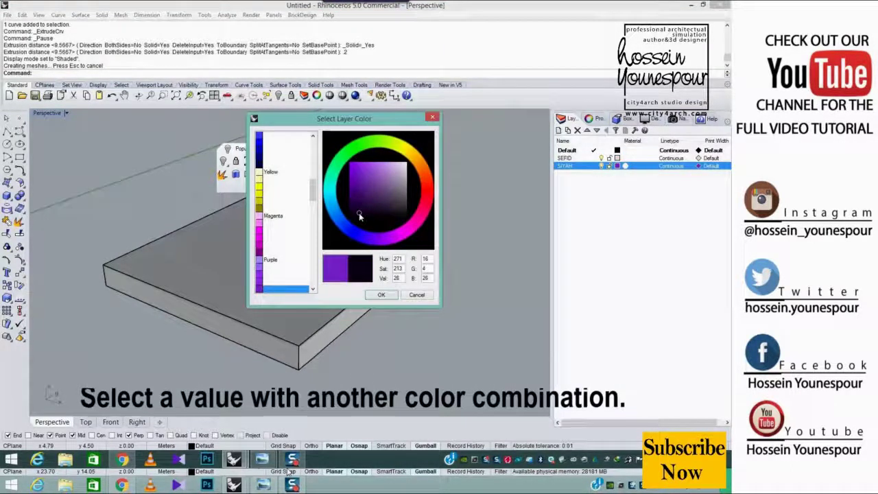
{"action": "left_click_drag", "start_coordinate": [359, 212], "coordinate": [363, 216]}
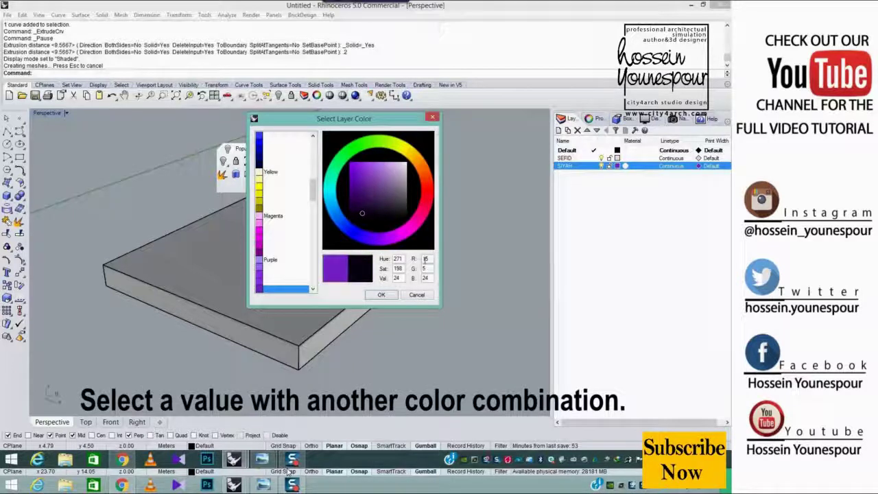
{"action": "left_click", "coordinate": [384, 295]}
Move the square slab to the SEFID layer.
{"action": "right_click_drag", "start_coordinate": [394, 292], "coordinate": [334, 252]}
{"action": "left_click", "coordinate": [335, 251]}
{"action": "right_click_drag", "start_coordinate": [404, 252], "coordinate": [408, 266]}
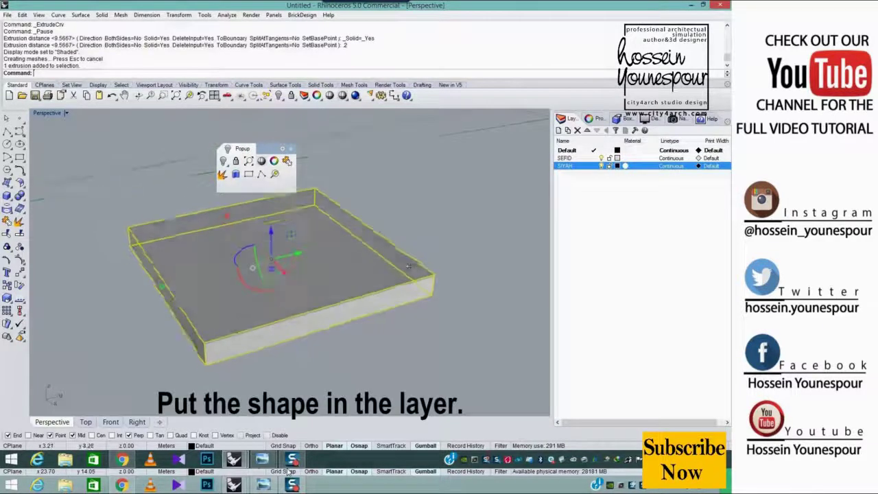
{"action": "right_click", "coordinate": [570, 158]}
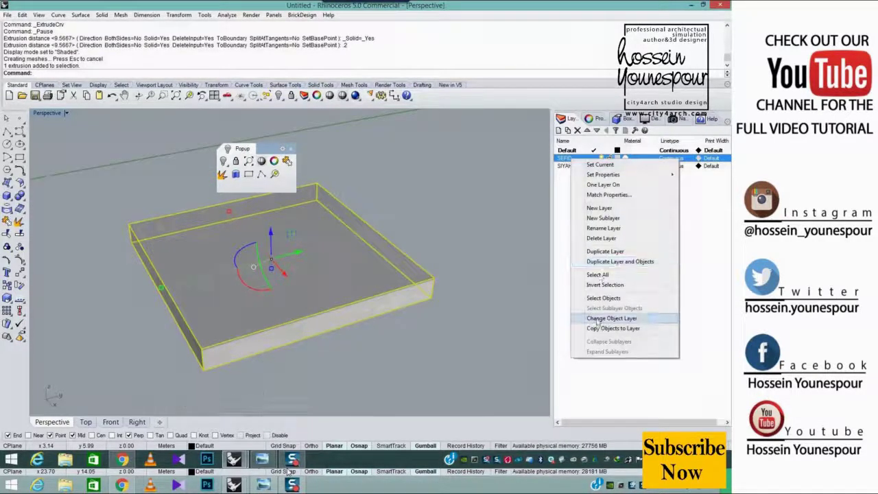
{"action": "left_click", "coordinate": [597, 319]}
Copy the slab from its bottom corner to the adjacent corner so that the two squares sit edge to edge.
{"action": "left_click", "coordinate": [336, 276]}
{"action": "type", "text": "C"}
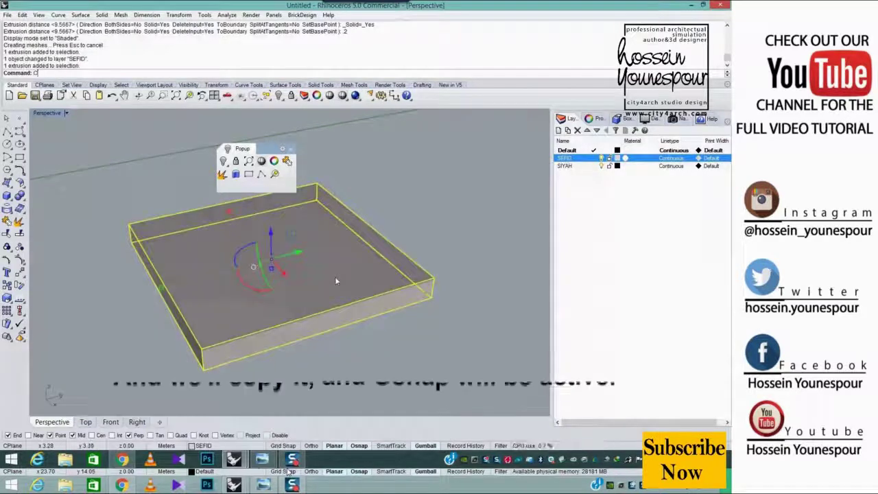
{"action": "type", "text": "opy"}
{"action": "key", "text": "Return"}
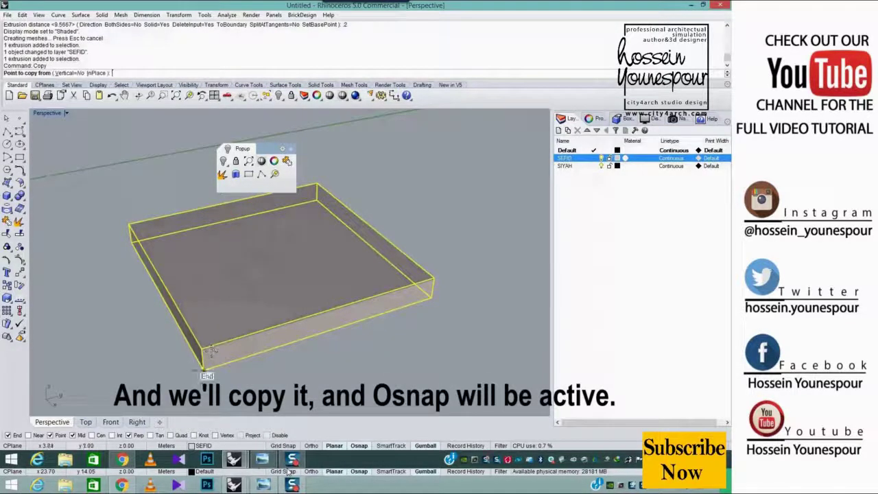
{"action": "left_click", "coordinate": [212, 351]}
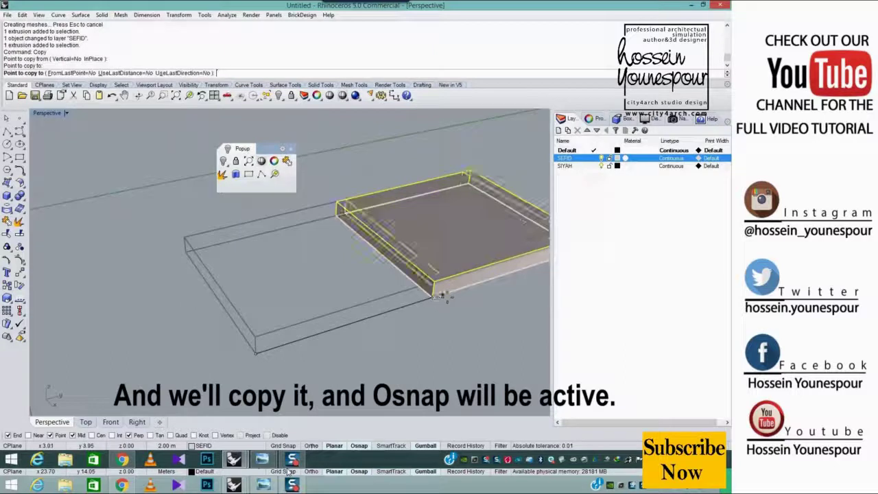
{"action": "right_click_drag", "start_coordinate": [443, 296], "coordinate": [358, 296], "text": "shift"}
{"action": "right_click", "coordinate": [336, 331]}
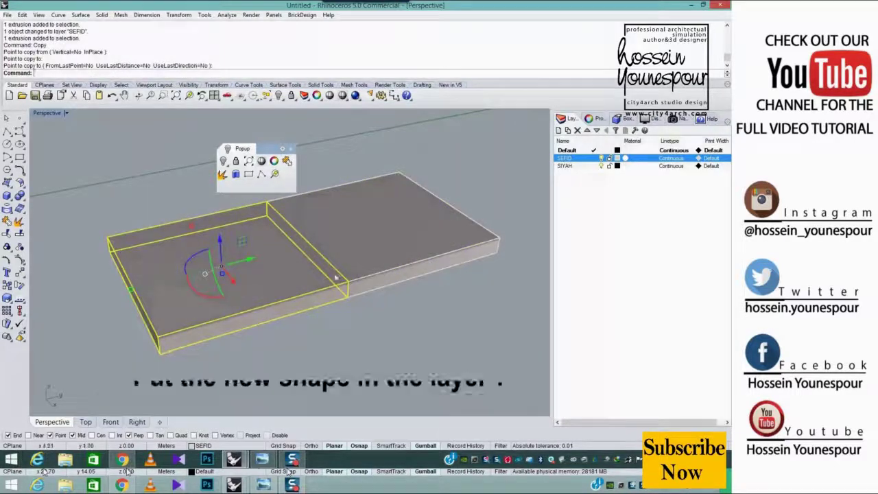
Move the copied slab to the SIYAH layer.
{"action": "left_click", "coordinate": [363, 264]}
{"action": "left_click", "coordinate": [569, 166]}
{"action": "right_click", "coordinate": [584, 167]}
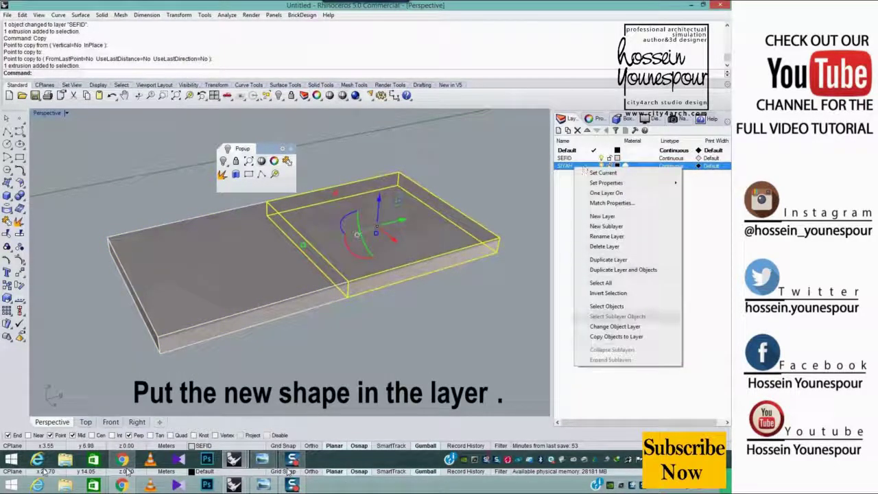
{"action": "left_click", "coordinate": [598, 328]}
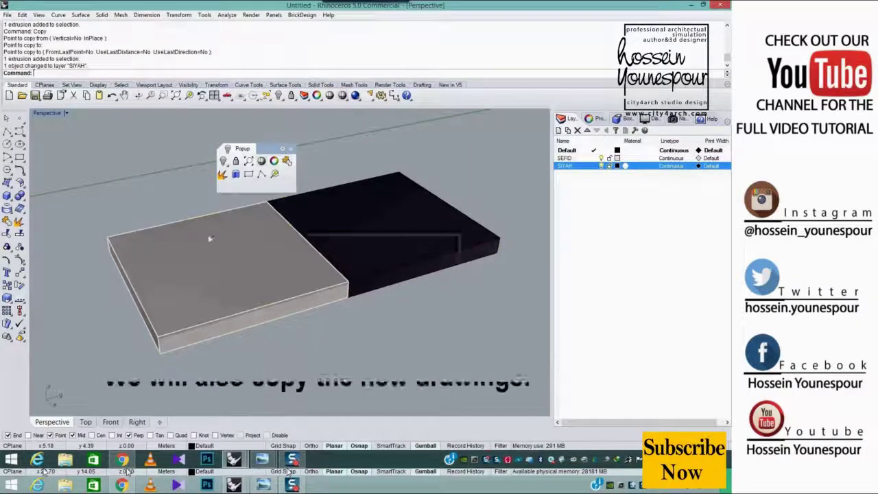
Copy the light and dark pair from its outer bottom corner to continue the row end to end.
{"action": "left_click_drag", "start_coordinate": [210, 239], "coordinate": [205, 241]}
{"action": "type", "text": "Copy"}
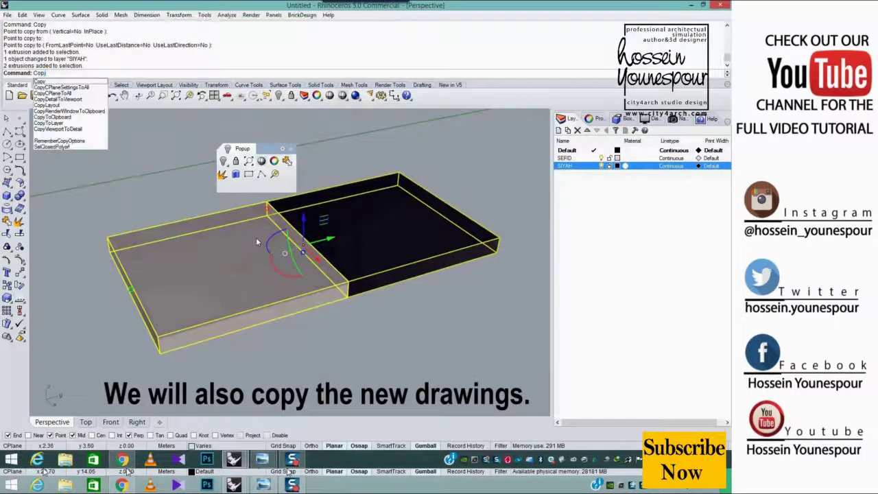
{"action": "key", "text": "Return"}
{"action": "left_click", "coordinate": [161, 353]}
{"action": "scroll", "coordinate": [409, 300], "scroll_direction": "down", "scroll_amount": 8}
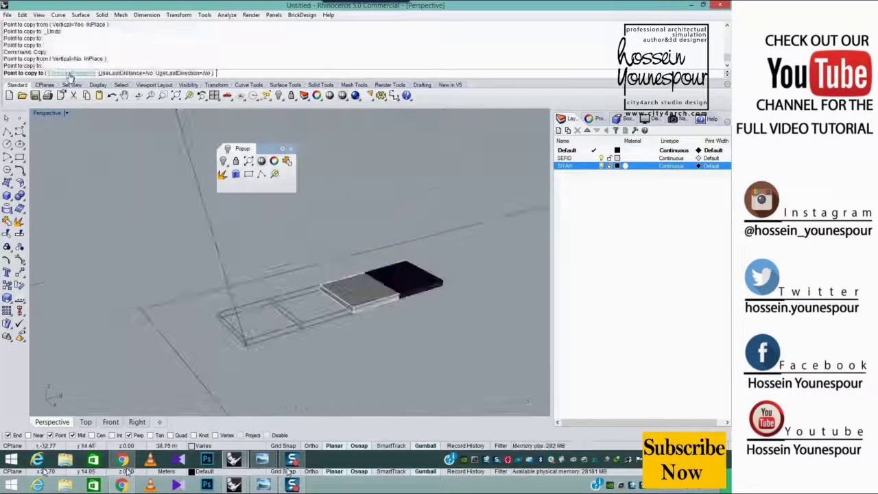
Set FromLastPoint, UseLastDistance and UseLastDirection to Yes and place repeated copies of the pair to extend the alternating row.
{"action": "left_click", "coordinate": [70, 73]}
{"action": "left_click", "coordinate": [124, 73]}
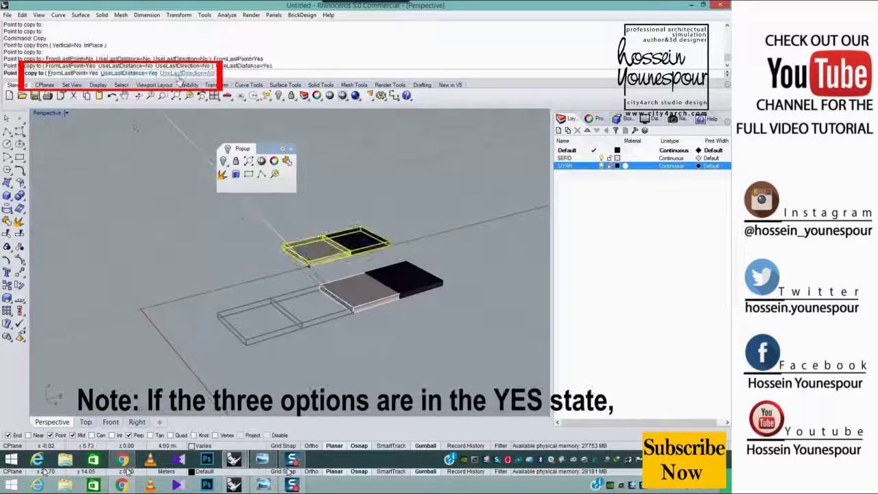
{"action": "left_click", "coordinate": [180, 72]}
{"action": "scroll", "coordinate": [334, 191], "scroll_direction": "down", "scroll_amount": 3}
{"action": "right_click_drag", "start_coordinate": [334, 252], "coordinate": [188, 322], "text": "shift"}
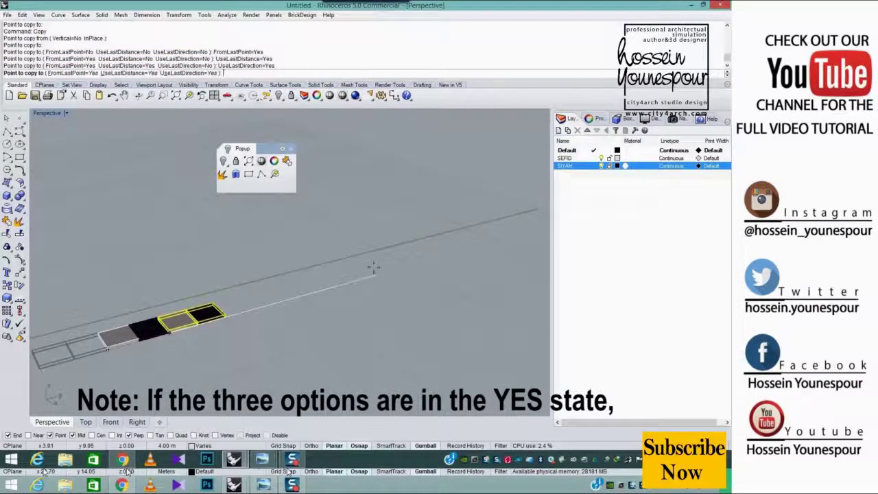
{"action": "left_click", "coordinate": [393, 275]}
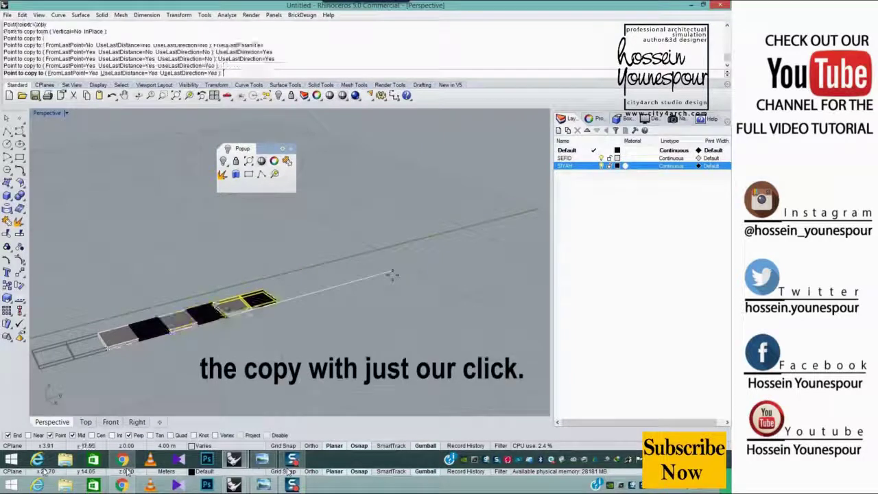
{"action": "left_click", "coordinate": [394, 275]}
{"action": "left_click", "coordinate": [393, 274]}
{"action": "left_click", "coordinate": [417, 262]}
{"action": "left_click", "coordinate": [417, 261]}
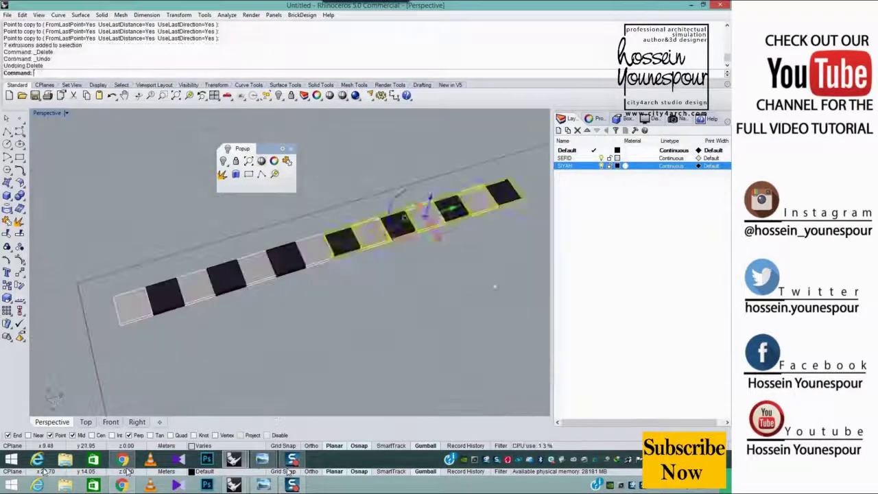
Delete the extra squares at the far end so that the row keeps eight alternating squares.
{"action": "left_click_drag", "start_coordinate": [385, 183], "coordinate": [385, 184]}
{"action": "key", "text": "Delete"}
{"action": "scroll", "coordinate": [263, 304], "scroll_direction": "up", "scroll_amount": 3}
Copy the whole row of eight squares alongside itself, shifted one square lengthwise so that the colours alternate.
{"action": "right_click_drag", "start_coordinate": [263, 304], "coordinate": [467, 167]}
{"action": "left_click_drag", "start_coordinate": [467, 167], "coordinate": [318, 359]}
{"action": "right_click_drag", "start_coordinate": [317, 359], "coordinate": [361, 363]}
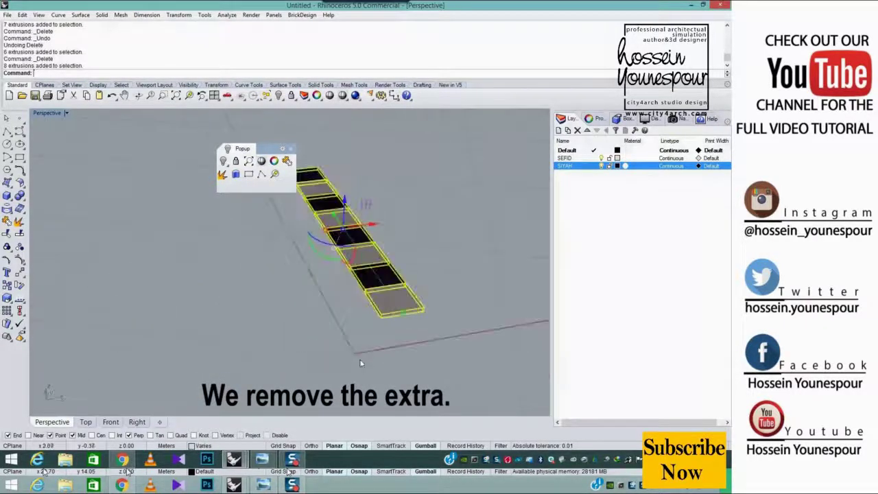
{"action": "type", "text": "Copy"}
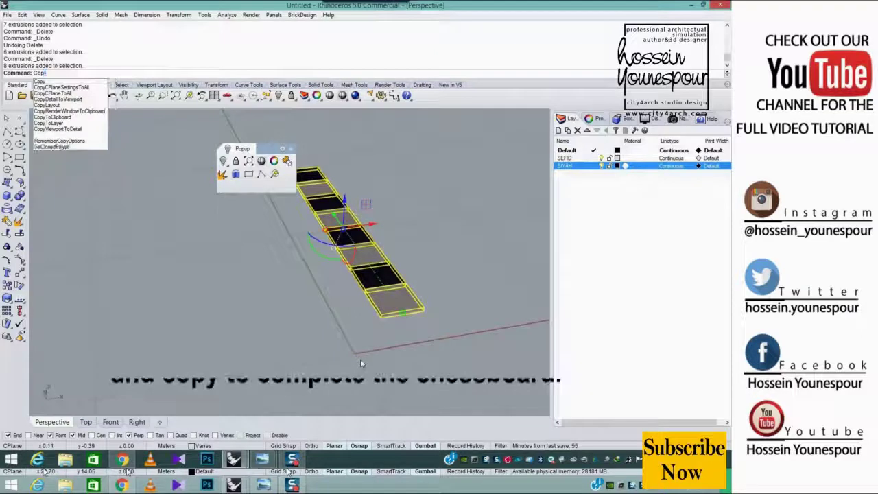
{"action": "key", "text": "Return"}
{"action": "left_click", "coordinate": [424, 312]}
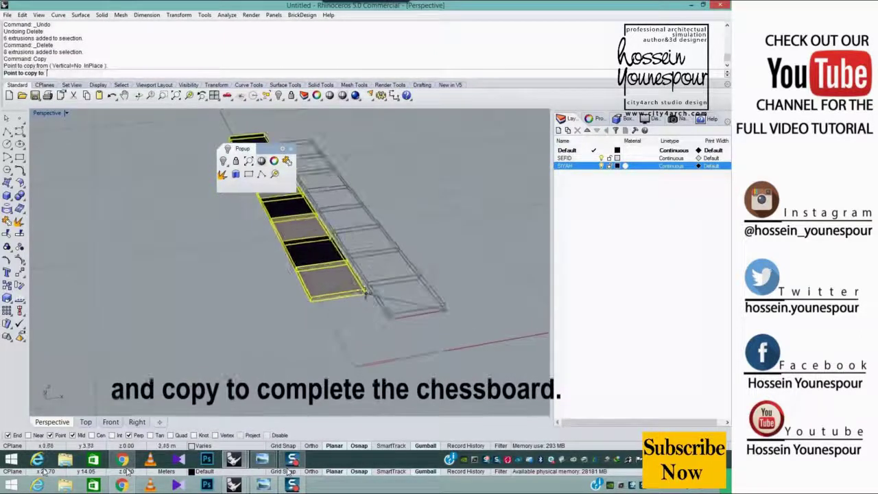
{"action": "right_click", "coordinate": [367, 287]}
{"action": "scroll", "coordinate": [295, 289], "scroll_direction": "down", "scroll_amount": 3}
{"action": "right_click_drag", "start_coordinate": [240, 296], "coordinate": [290, 304]}
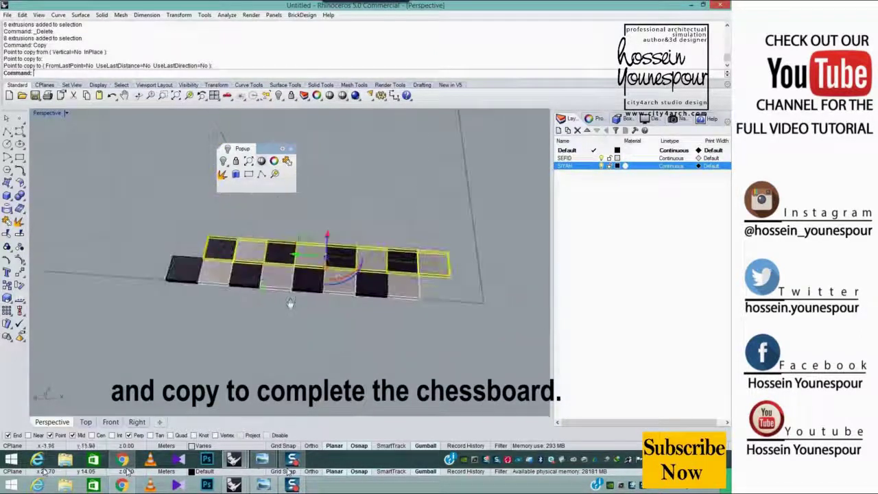
Move the dark square projecting at one end of the copied row to the opposite end, so both rows line up.
{"action": "scroll", "coordinate": [155, 319], "scroll_direction": "up", "scroll_amount": 3}
{"action": "left_click", "coordinate": [184, 265]}
{"action": "type", "text": "Mo"}
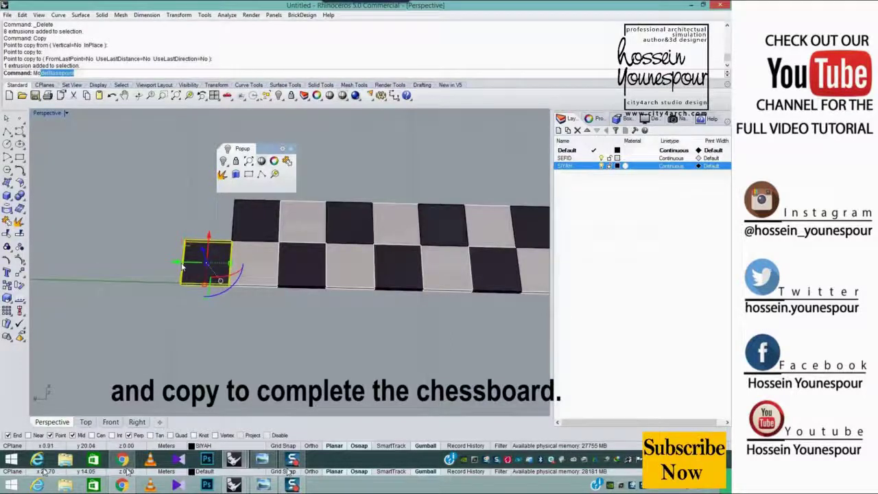
{"action": "type", "text": "ve"}
{"action": "key", "text": "Return"}
{"action": "type", "text": "E"}
{"action": "scroll", "coordinate": [185, 288], "scroll_direction": "up", "scroll_amount": 2}
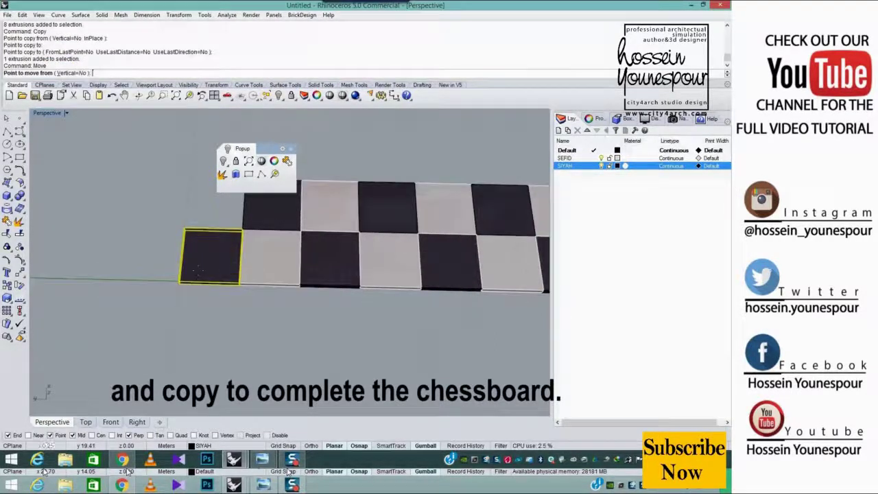
{"action": "scroll", "coordinate": [192, 285], "scroll_direction": "up", "scroll_amount": 2}
{"action": "left_click", "coordinate": [172, 278]}
{"action": "scroll", "coordinate": [288, 281], "scroll_direction": "down", "scroll_amount": 4}
{"action": "right_click_drag", "start_coordinate": [419, 289], "coordinate": [130, 284], "text": "shift"}
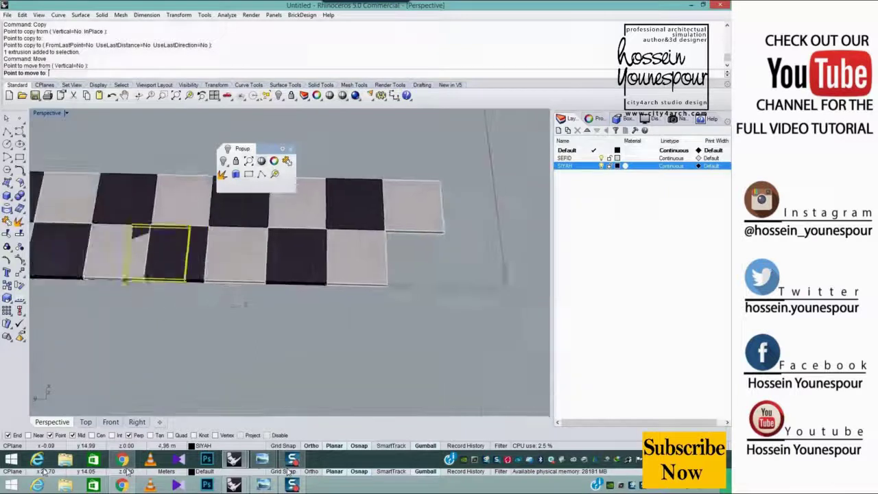
{"action": "left_click", "coordinate": [387, 286]}
{"action": "scroll", "coordinate": [387, 291], "scroll_direction": "down", "scroll_amount": 5}
{"action": "key", "text": "Escape"}
Select both rows and copy them from their outer bottom corner to sit directly beside the originals.
{"action": "key", "text": "ctrl+a"}
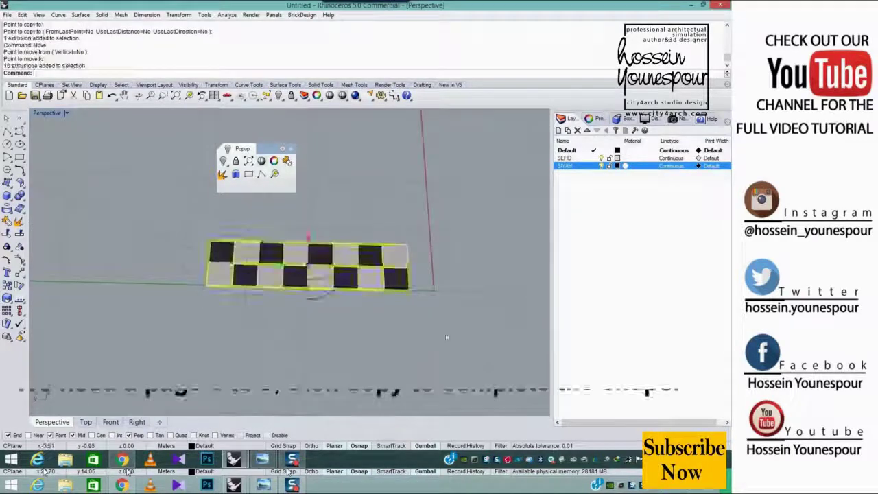
{"action": "right_click_drag", "start_coordinate": [447, 337], "coordinate": [335, 299]}
{"action": "type", "text": "Copy"}
{"action": "key", "text": "Return"}
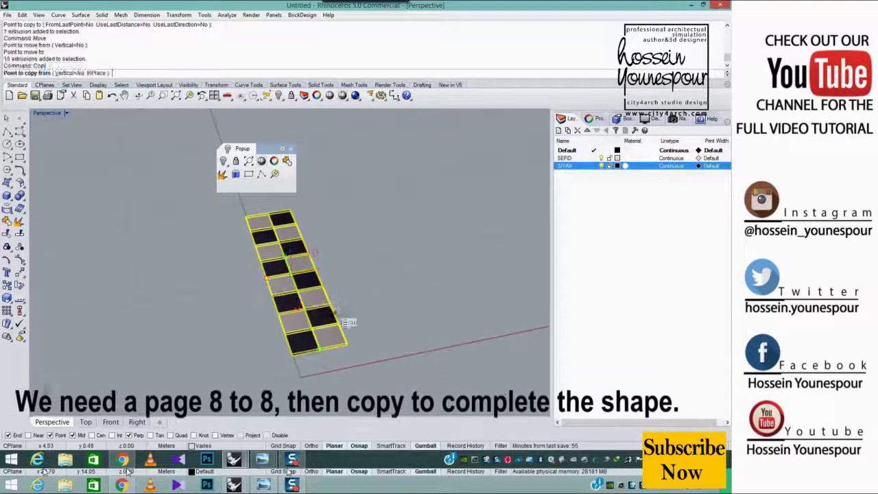
{"action": "scroll", "coordinate": [348, 351], "scroll_direction": "up", "scroll_amount": 4}
{"action": "left_click", "coordinate": [348, 352]}
{"action": "scroll", "coordinate": [371, 333], "scroll_direction": "down", "scroll_amount": 7}
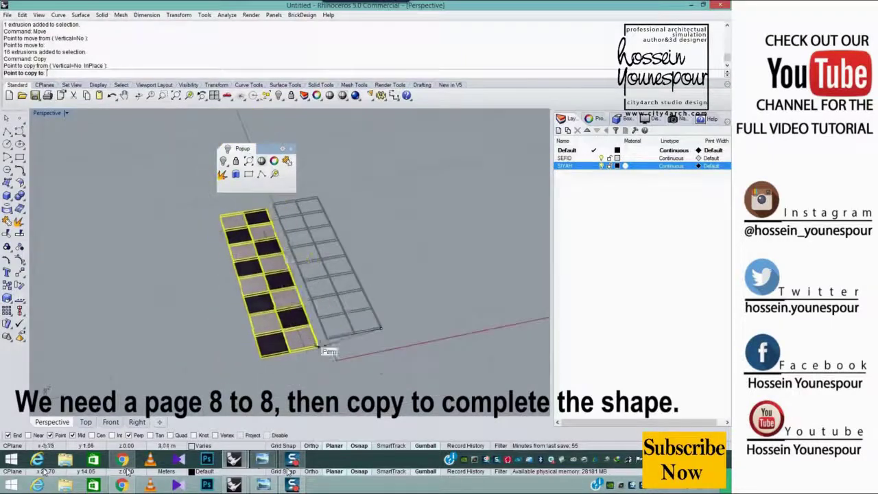
{"action": "left_click", "coordinate": [326, 341]}
Set FromLastPoint, UseLastDistance and UseLastDirection to Yes and place three more copies of the double row.
{"action": "left_click", "coordinate": [72, 73]}
{"action": "left_click", "coordinate": [124, 73]}
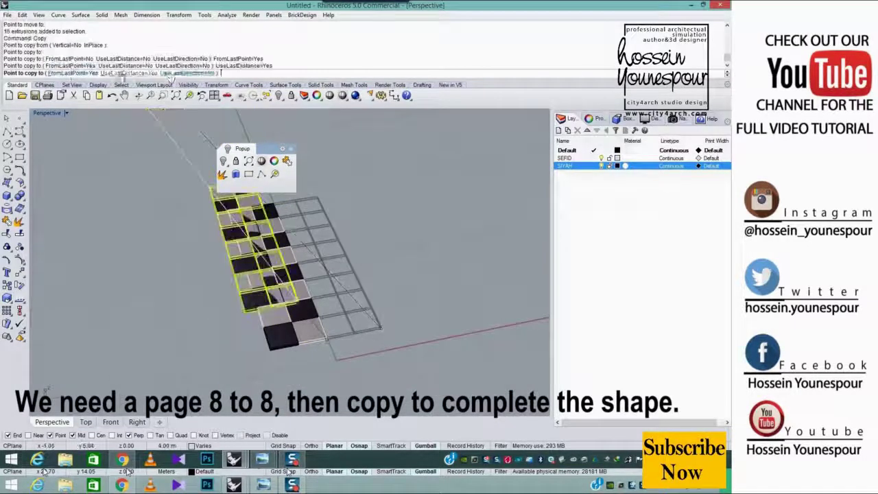
{"action": "left_click", "coordinate": [184, 73]}
{"action": "scroll", "coordinate": [333, 232], "scroll_direction": "down", "scroll_amount": 5}
{"action": "right_click_drag", "start_coordinate": [333, 232], "coordinate": [363, 229], "text": "shift"}
{"action": "left_click", "coordinate": [192, 285]}
{"action": "left_click", "coordinate": [166, 286]}
{"action": "left_click", "coordinate": [141, 288]}
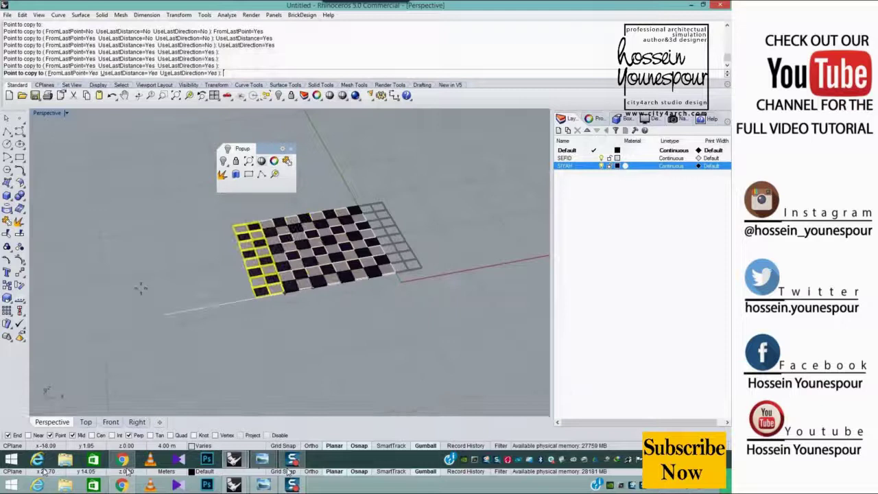
{"action": "right_click", "coordinate": [179, 280]}
Delete the two surplus rows along the outer side of the board to leave an 8 by 8 grid.
{"action": "scroll", "coordinate": [387, 265], "scroll_direction": "up", "scroll_amount": 6}
{"action": "right_click_drag", "start_coordinate": [400, 292], "coordinate": [376, 295]}
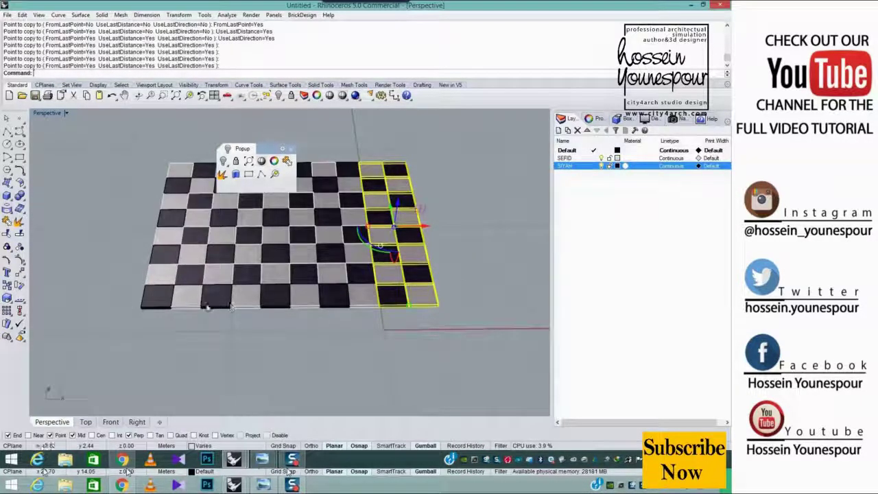
{"action": "left_click_drag", "start_coordinate": [186, 324], "coordinate": [149, 133]}
{"action": "key", "text": "Delete"}
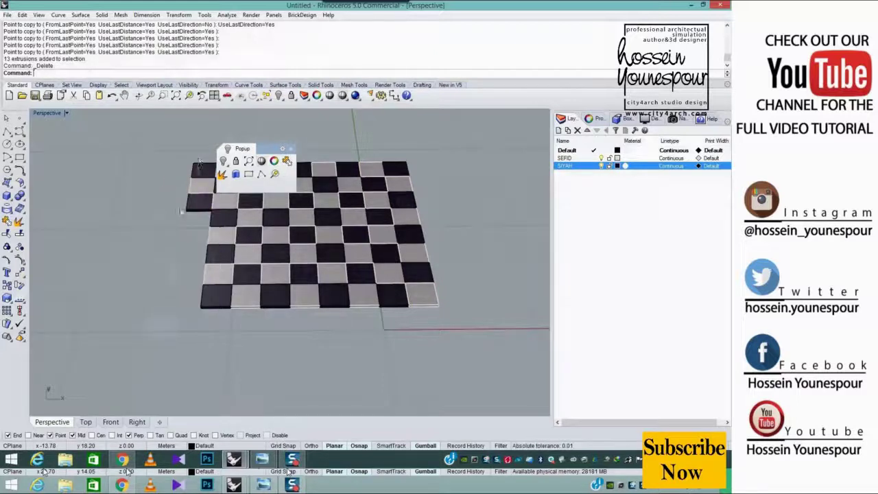
{"action": "left_click_drag", "start_coordinate": [181, 210], "coordinate": [200, 162]}
{"action": "key", "text": "Delete"}
{"action": "right_click_drag", "start_coordinate": [201, 162], "coordinate": [311, 184]}
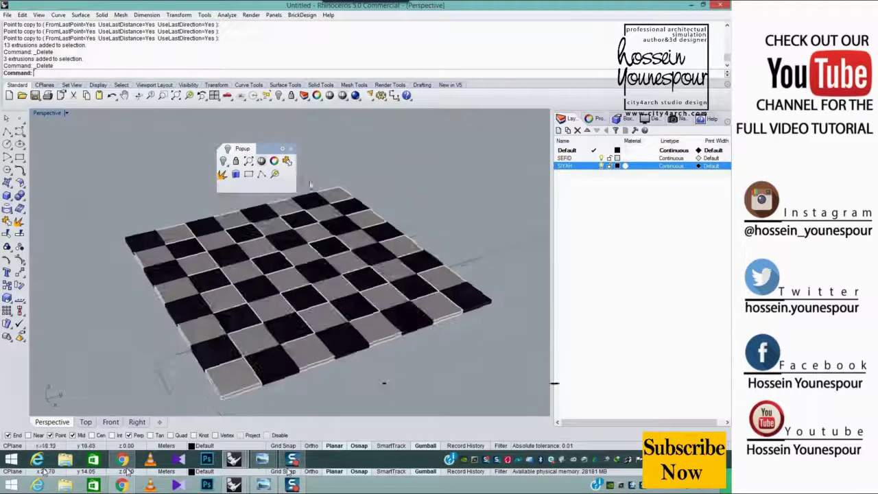
Close the floating Popup toolbar and draw a rectangle around the chessboard from one outer corner to the diagonally opposite one.
{"action": "left_click", "coordinate": [291, 150]}
{"action": "right_click_drag", "start_coordinate": [332, 269], "coordinate": [328, 206]}
{"action": "middle_click", "coordinate": [304, 137]}
{"action": "left_click", "coordinate": [296, 145]}
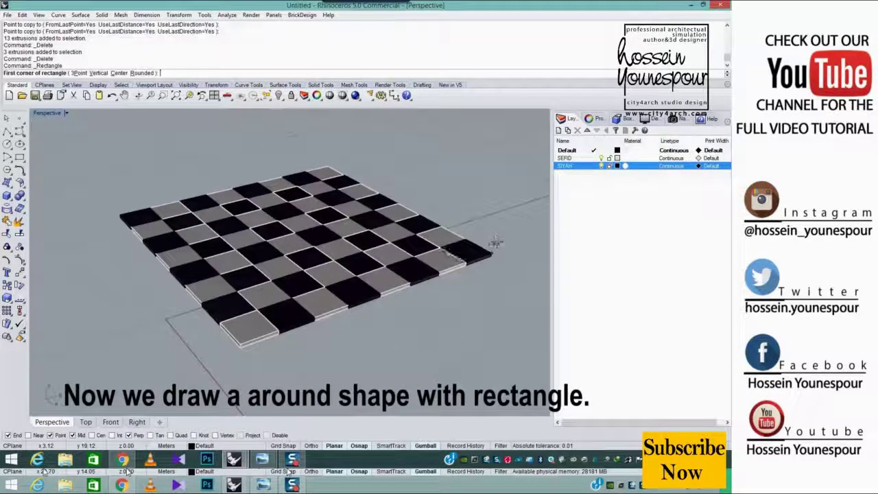
{"action": "left_click", "coordinate": [491, 254]}
{"action": "right_click_drag", "start_coordinate": [491, 254], "coordinate": [383, 235]}
{"action": "scroll", "coordinate": [216, 299], "scroll_direction": "up", "scroll_amount": 4}
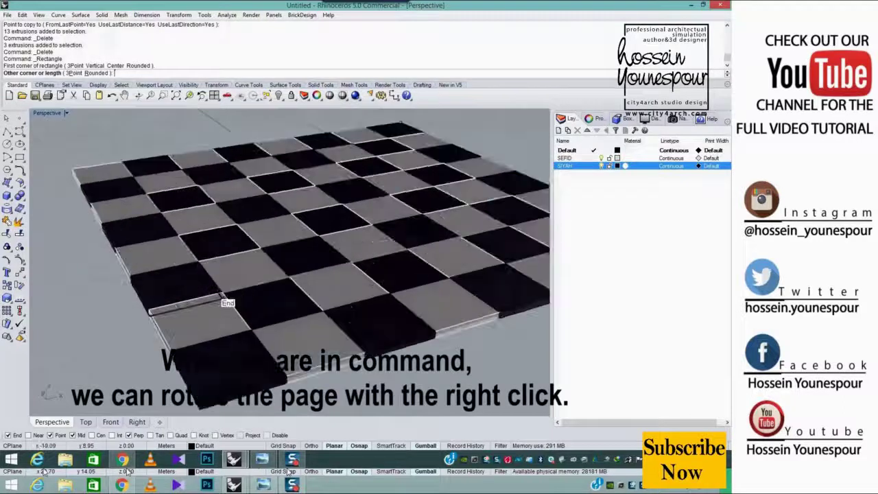
{"action": "right_click_drag", "start_coordinate": [217, 300], "coordinate": [242, 275], "text": "shift"}
{"action": "left_click", "coordinate": [228, 342]}
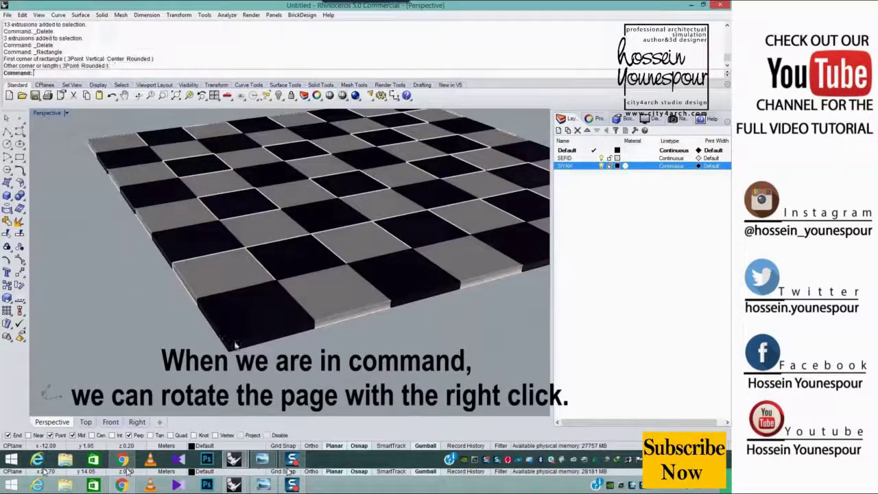
Offset the rectangle curve around the board outward by a distance of 2 with the Corner option set to Smooth.
{"action": "left_click", "coordinate": [206, 307]}
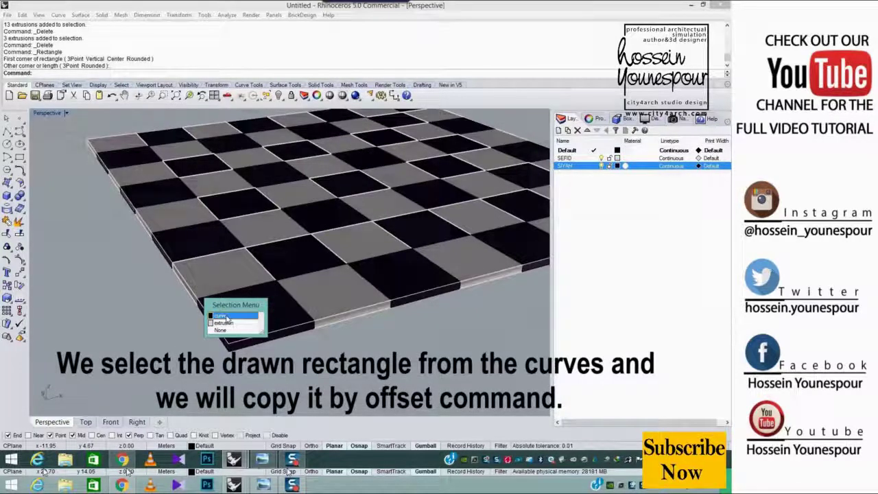
{"action": "left_click", "coordinate": [227, 318]}
{"action": "scroll", "coordinate": [227, 273], "scroll_direction": "down", "scroll_amount": 3}
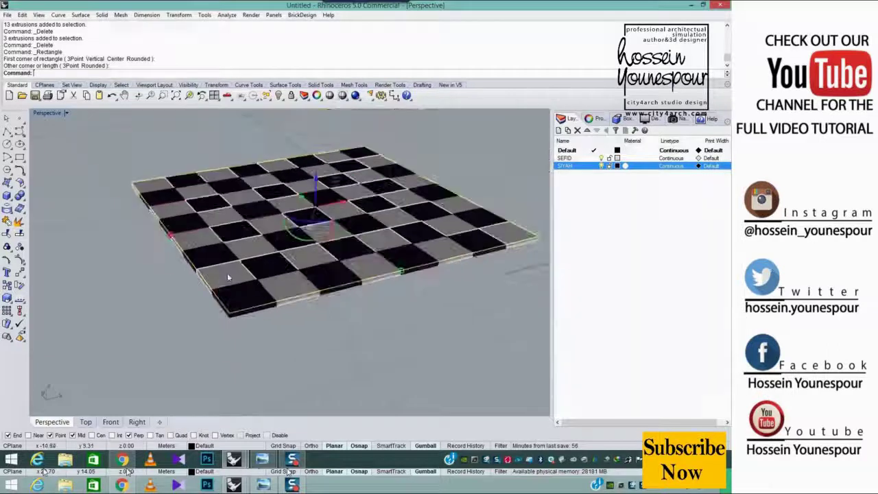
{"action": "right_click_drag", "start_coordinate": [228, 273], "coordinate": [257, 272], "text": "shift"}
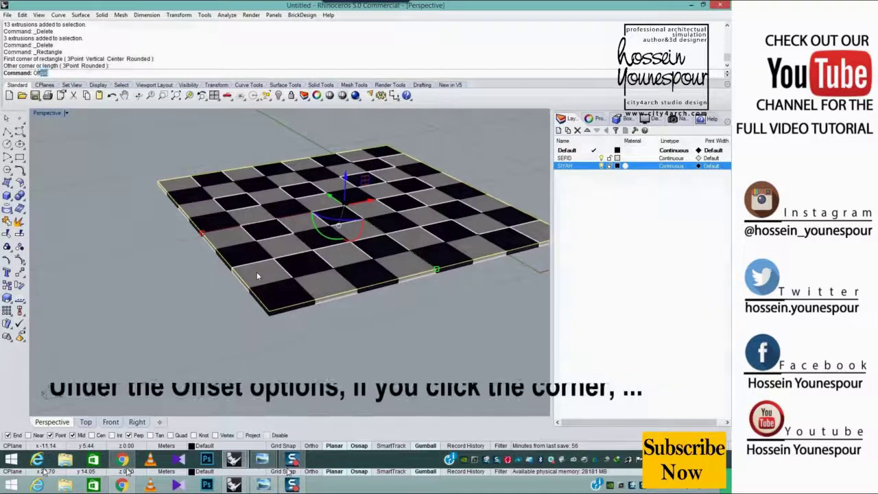
{"action": "type", "text": "offset"}
{"action": "key", "text": "Return"}
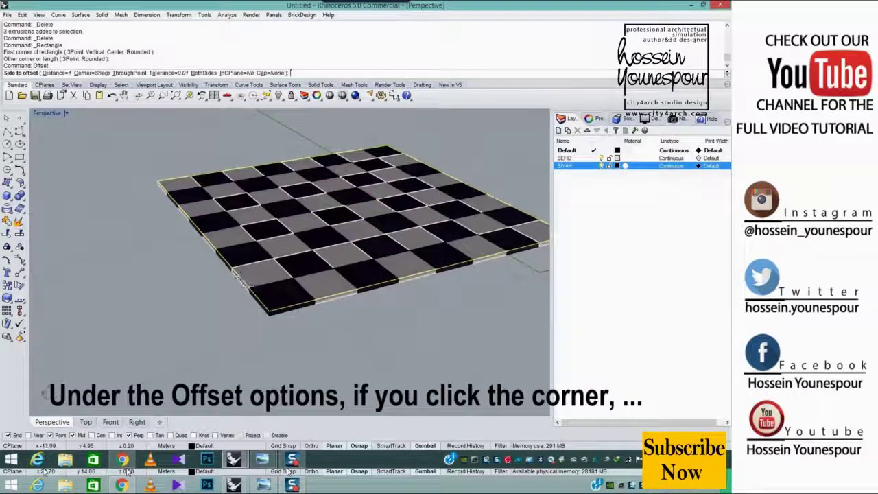
{"action": "right_click_drag", "start_coordinate": [237, 275], "coordinate": [135, 255]}
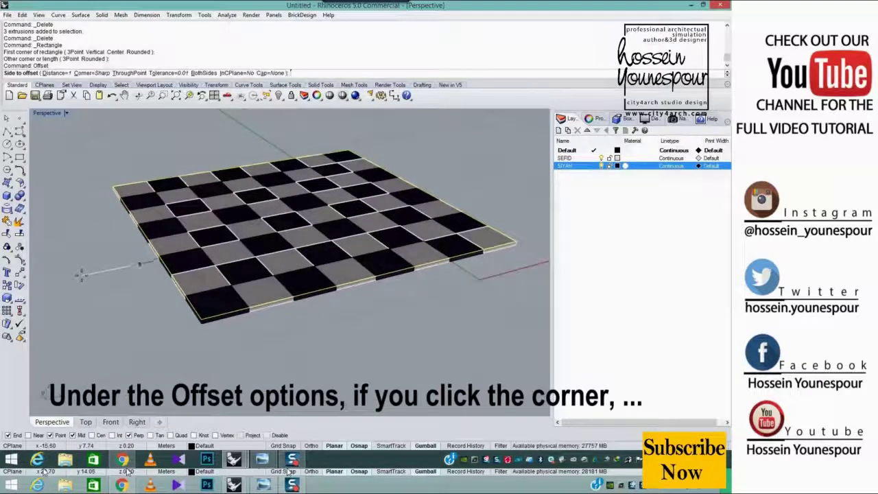
{"action": "type", "text": "2"}
{"action": "key", "text": "Return"}
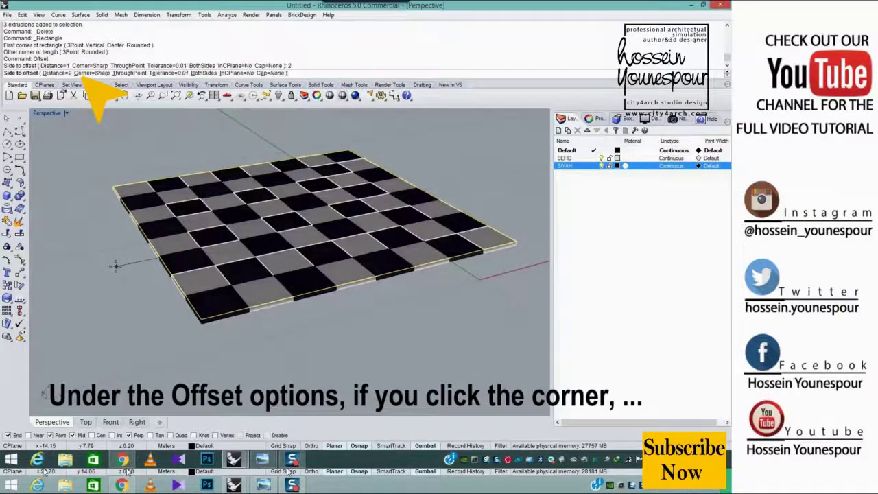
{"action": "left_click", "coordinate": [96, 73]}
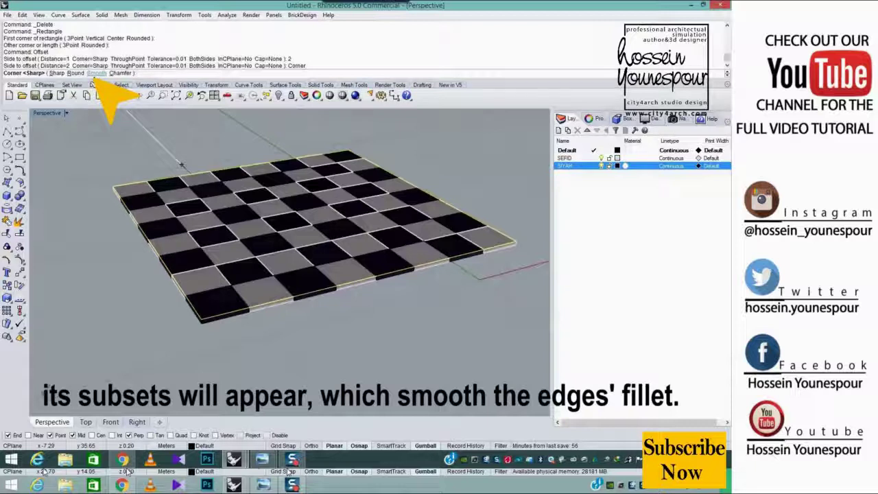
{"action": "left_click", "coordinate": [96, 73]}
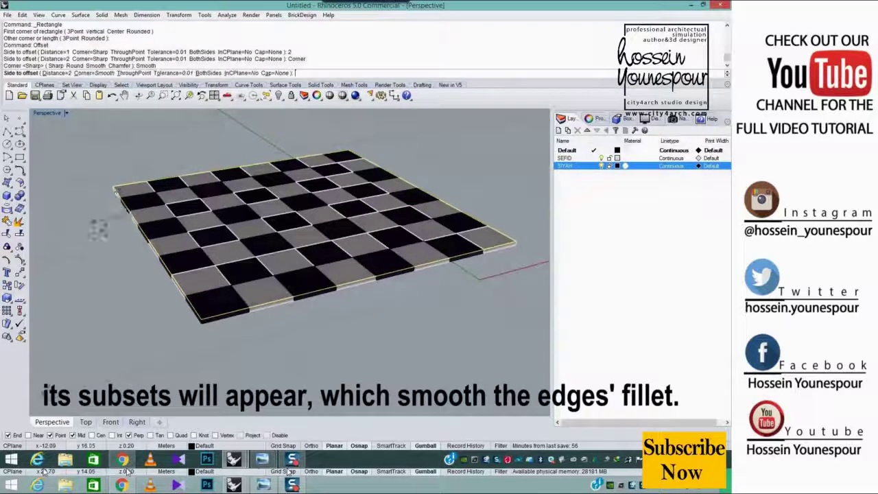
{"action": "left_click", "coordinate": [66, 284]}
{"action": "right_click_drag", "start_coordinate": [142, 212], "coordinate": [302, 255]}
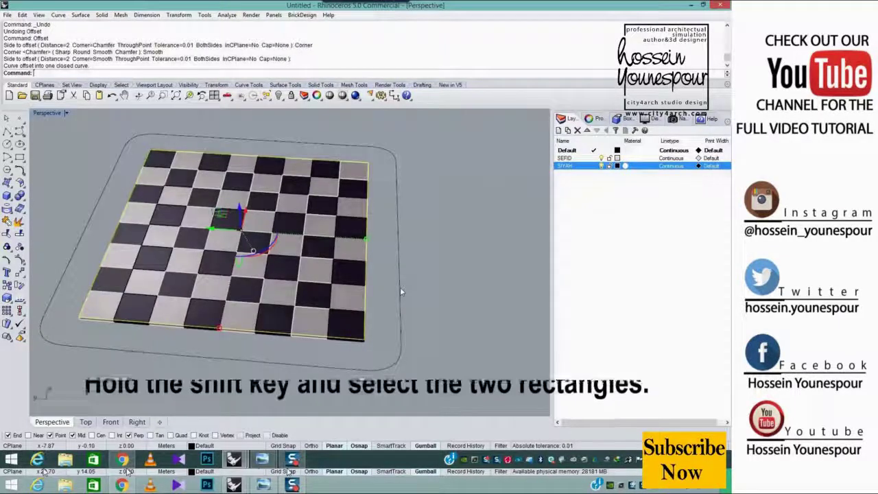
Extrude the board outline and its rounded offset curve together as a solid frame with a distance of -1.
{"action": "left_click", "coordinate": [401, 292], "text": "shift"}
{"action": "scroll", "coordinate": [452, 281], "scroll_direction": "up", "scroll_amount": 6}
{"action": "right_click_drag", "start_coordinate": [442, 267], "coordinate": [414, 303]}
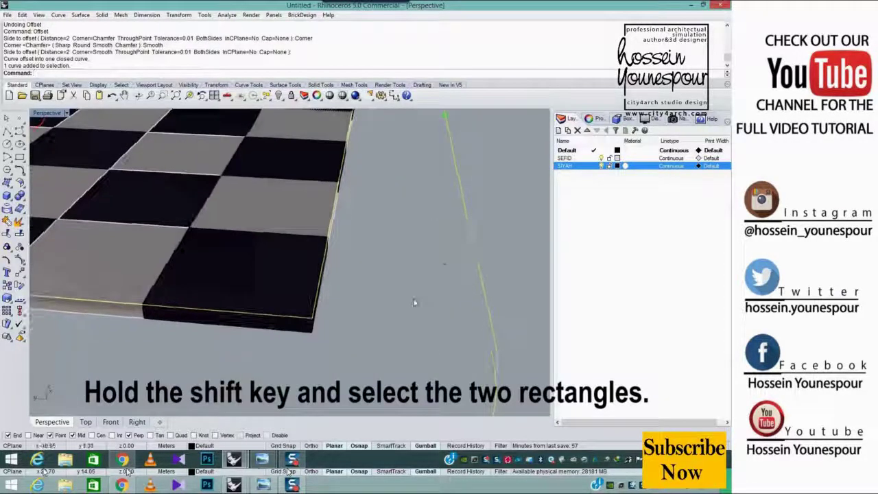
{"action": "scroll", "coordinate": [374, 302], "scroll_direction": "down", "scroll_amount": 6}
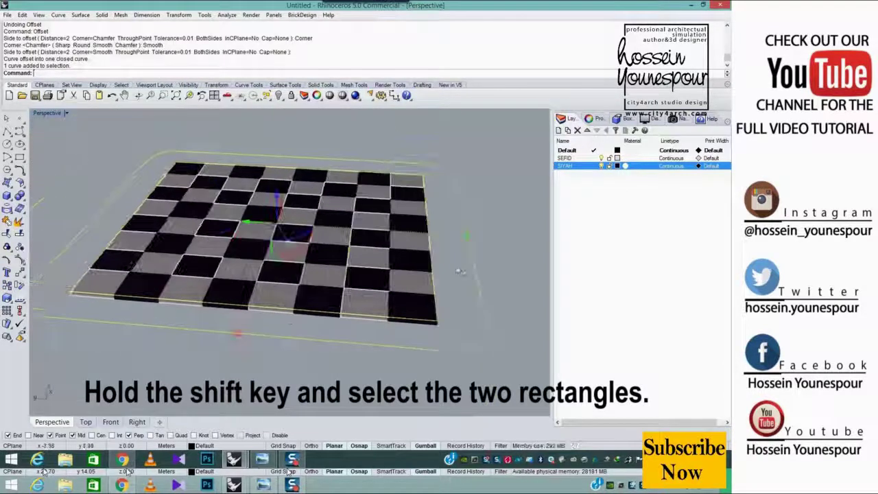
{"action": "right_click_drag", "start_coordinate": [456, 270], "coordinate": [356, 129]}
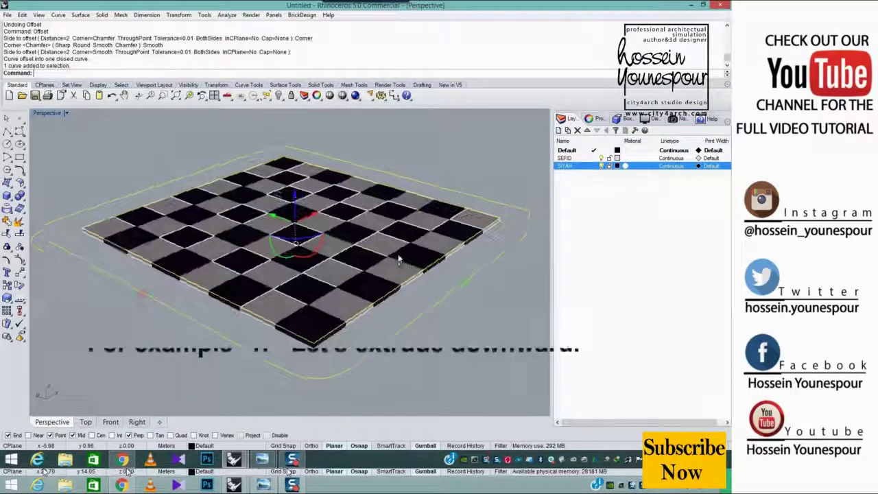
{"action": "middle_click", "coordinate": [357, 129]}
{"action": "left_click", "coordinate": [338, 135]}
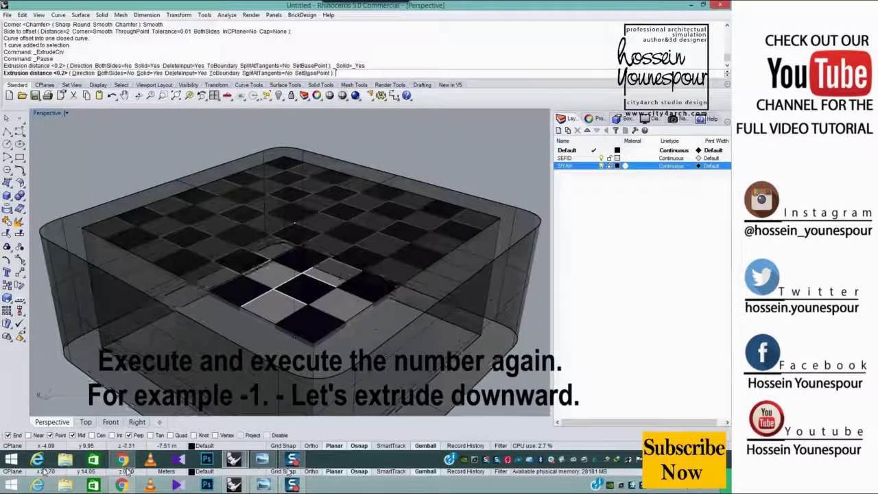
{"action": "scroll", "coordinate": [444, 353], "scroll_direction": "down", "scroll_amount": 2}
{"action": "right_click_drag", "start_coordinate": [321, 248], "coordinate": [318, 225]}
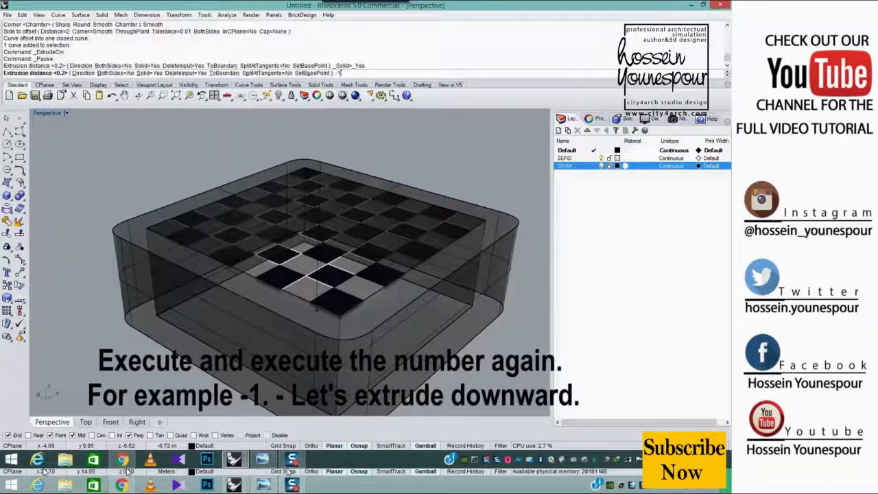
{"action": "type", "text": "-1"}
{"action": "key", "text": "Return"}
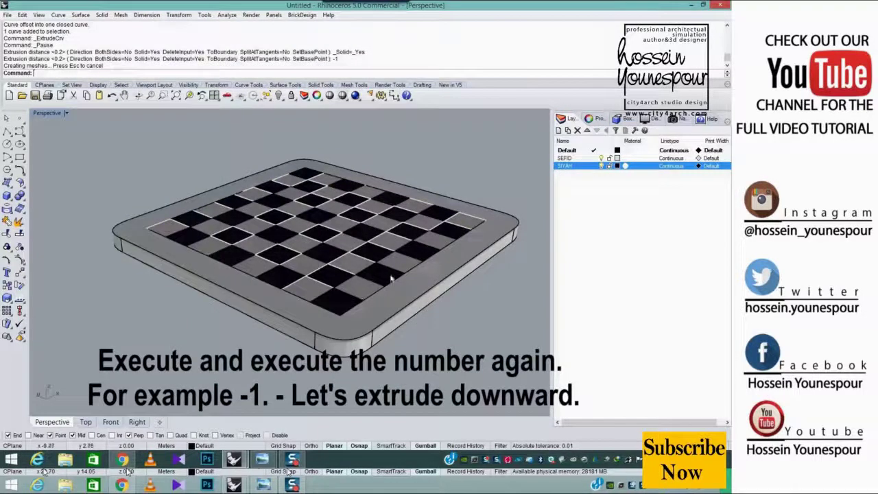
Give the SIYAH layer a material with wood1.jpg from the Desktop as its color texture.
{"action": "right_click_drag", "start_coordinate": [391, 278], "coordinate": [382, 306]}
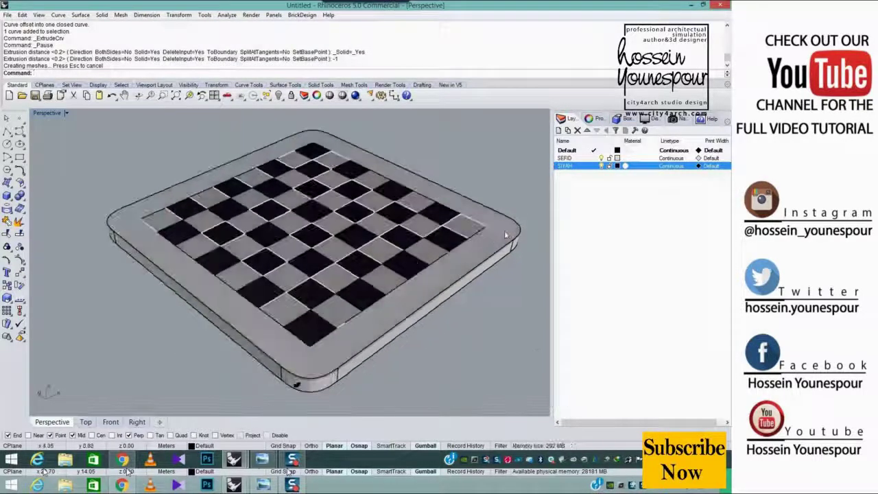
{"action": "left_click", "coordinate": [626, 167]}
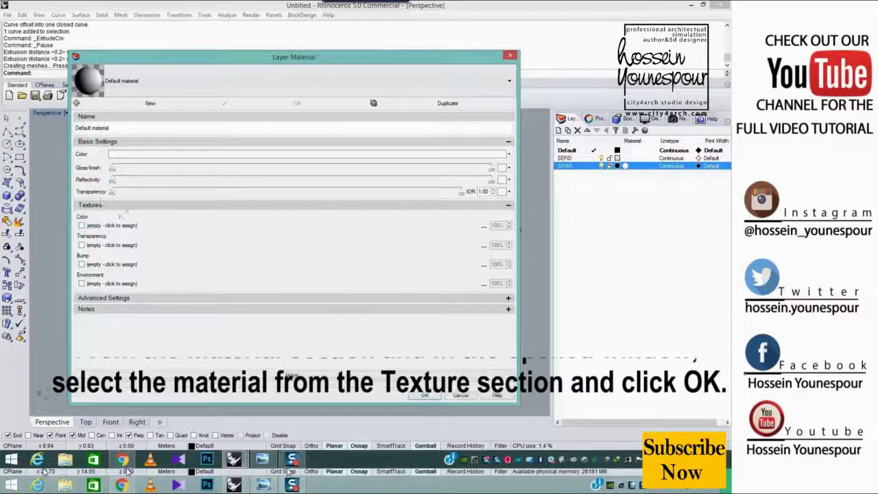
{"action": "left_click", "coordinate": [108, 226]}
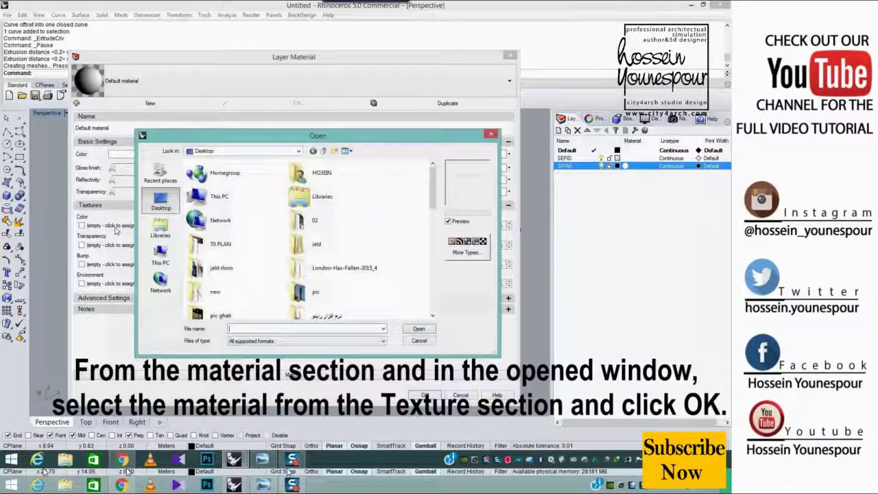
{"action": "left_click_drag", "start_coordinate": [433, 184], "coordinate": [434, 291]}
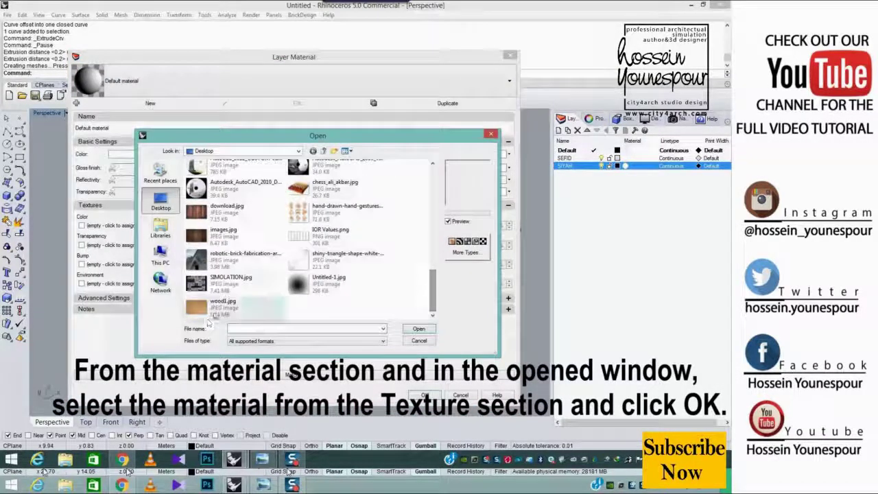
{"action": "double_click", "coordinate": [215, 309]}
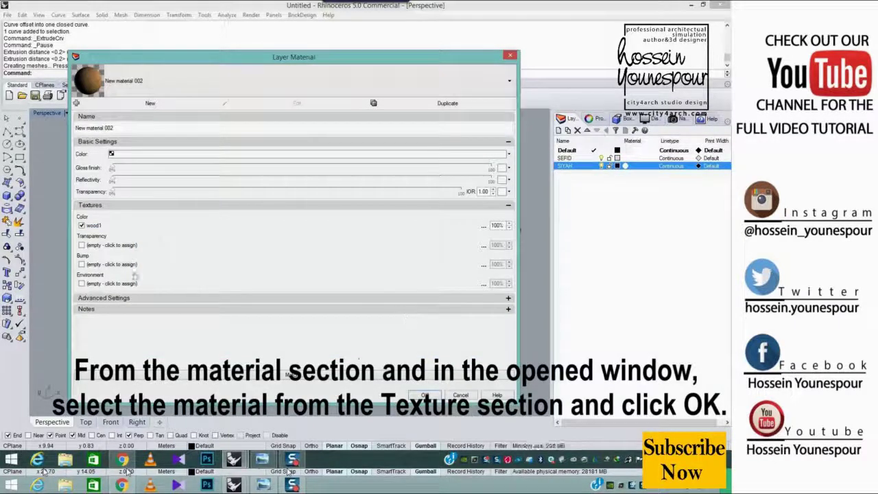
{"action": "left_click", "coordinate": [427, 396]}
Set the Perspective viewport's display mode to Rendered.
{"action": "right_click_drag", "start_coordinate": [433, 291], "coordinate": [428, 282]}
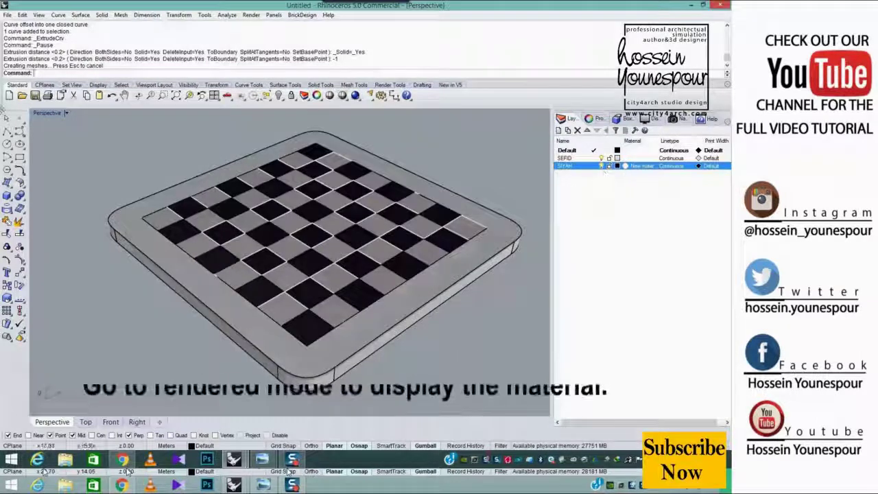
{"action": "left_click", "coordinate": [65, 114]}
{"action": "left_click", "coordinate": [57, 156]}
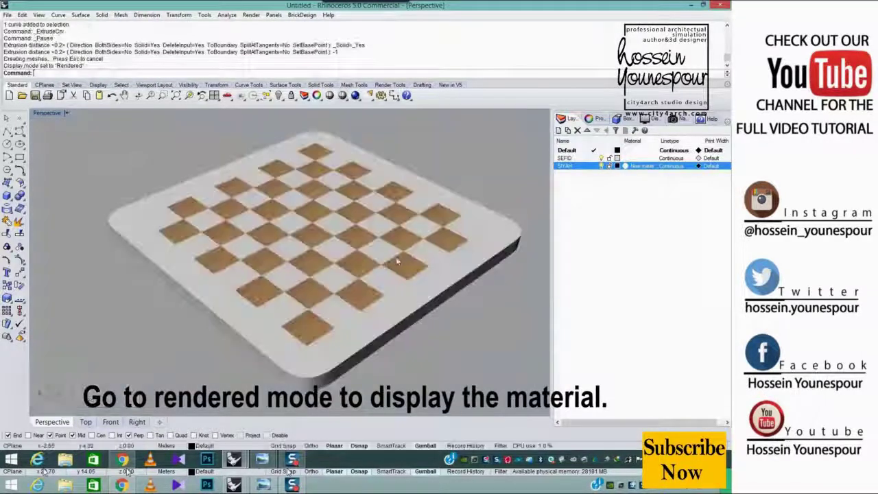
Move the rounded frame around the chessboard to the SIYAH layer.
{"action": "scroll", "coordinate": [396, 257], "scroll_direction": "up", "scroll_amount": 2}
{"action": "left_click", "coordinate": [445, 274]}
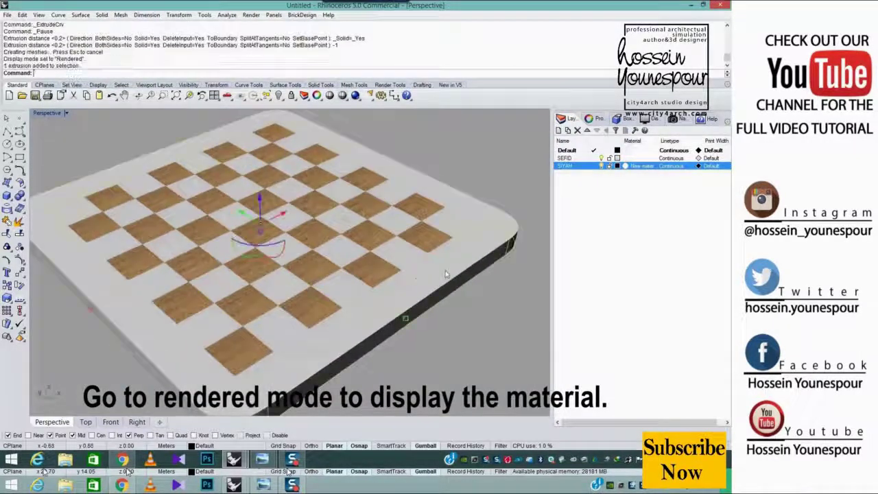
{"action": "right_click", "coordinate": [574, 166]}
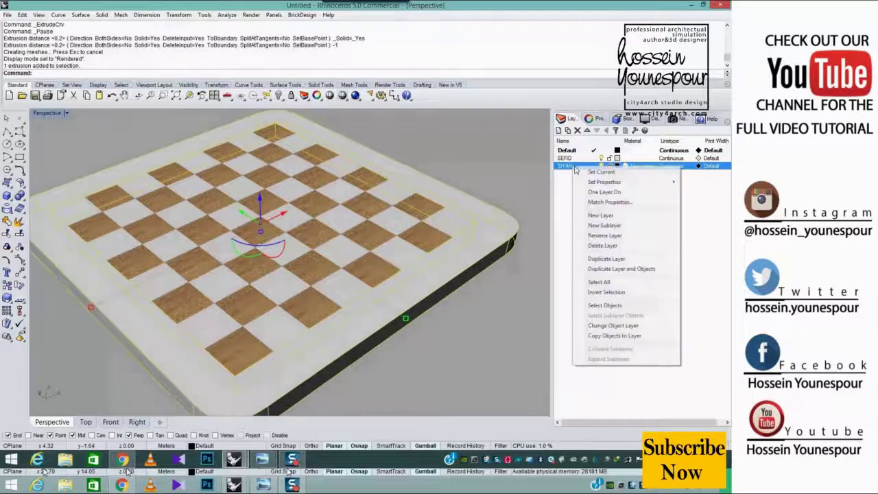
{"action": "left_click", "coordinate": [607, 326]}
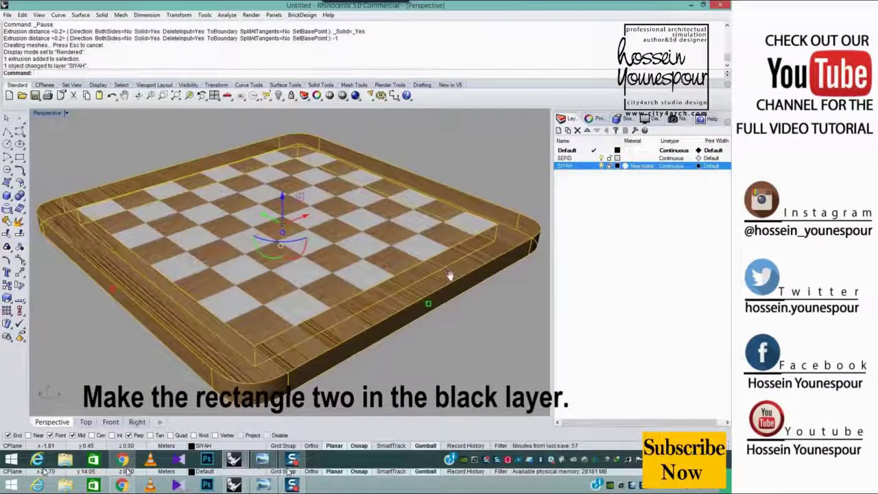